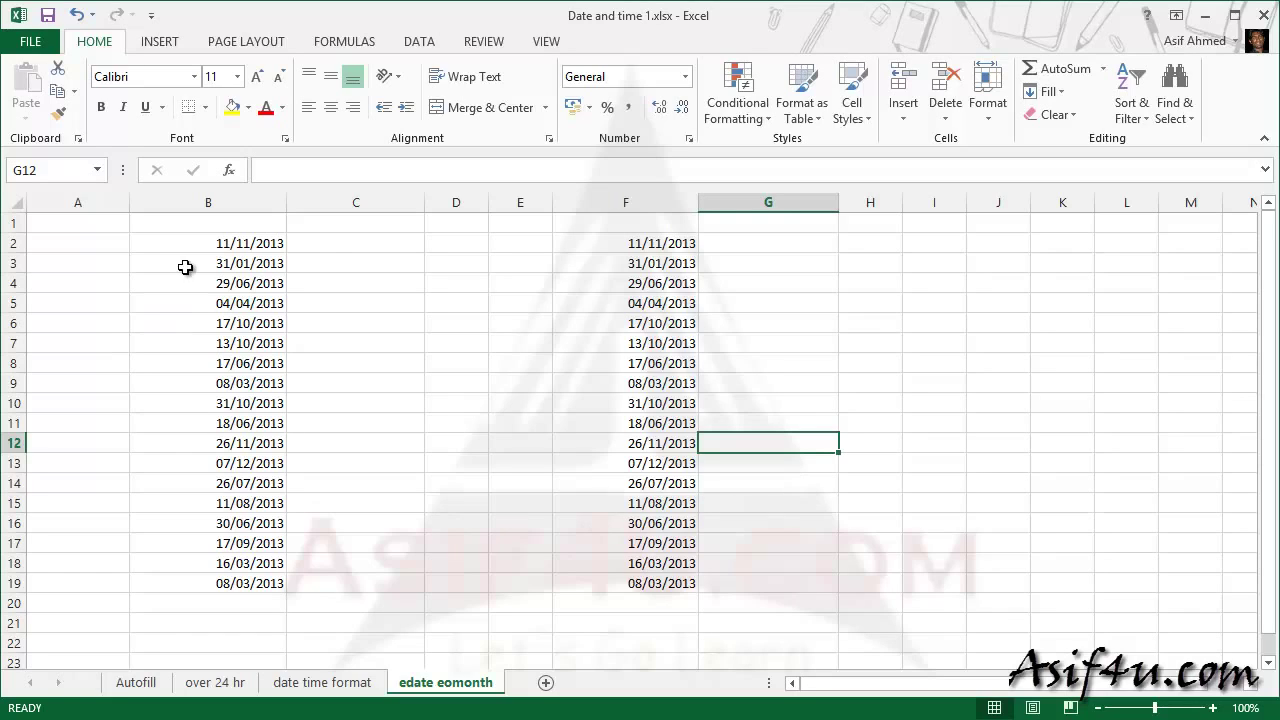
Step: Enter =EDATE(B2,3) in C2 to get the date three months after B2
{"action": "left_click", "coordinate": [325, 248]}
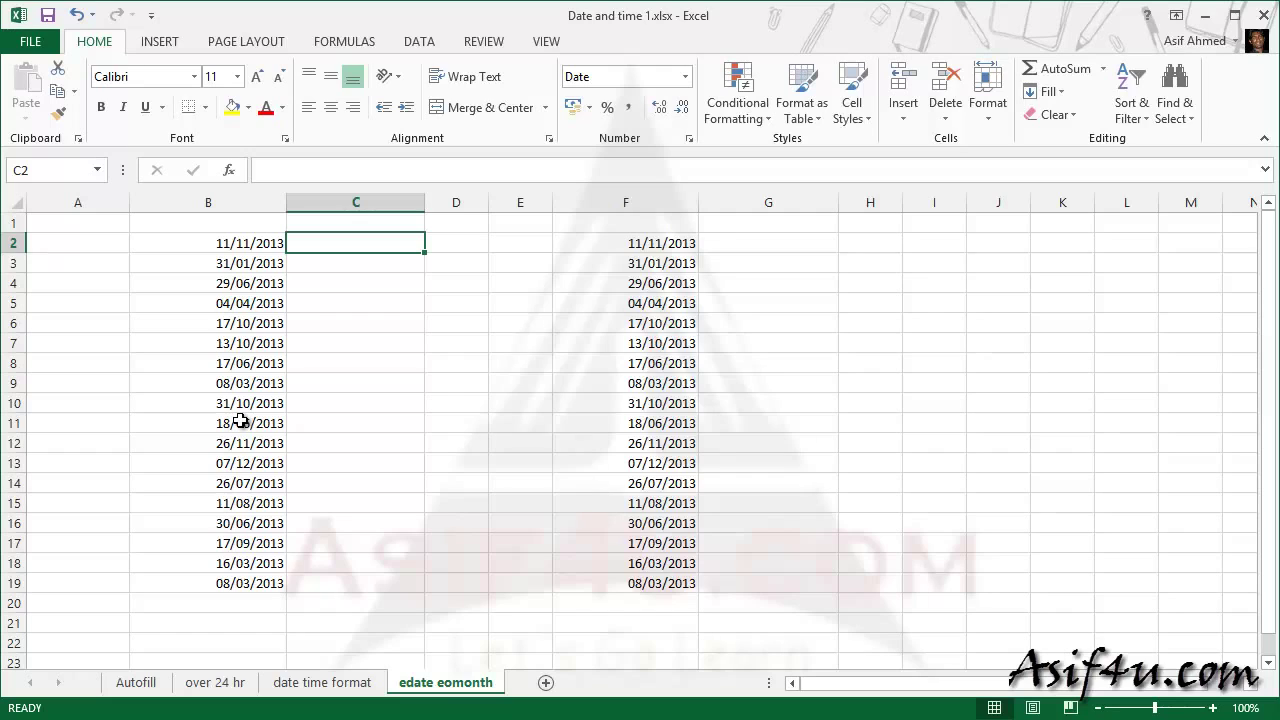
{"action": "type", "text": "="}
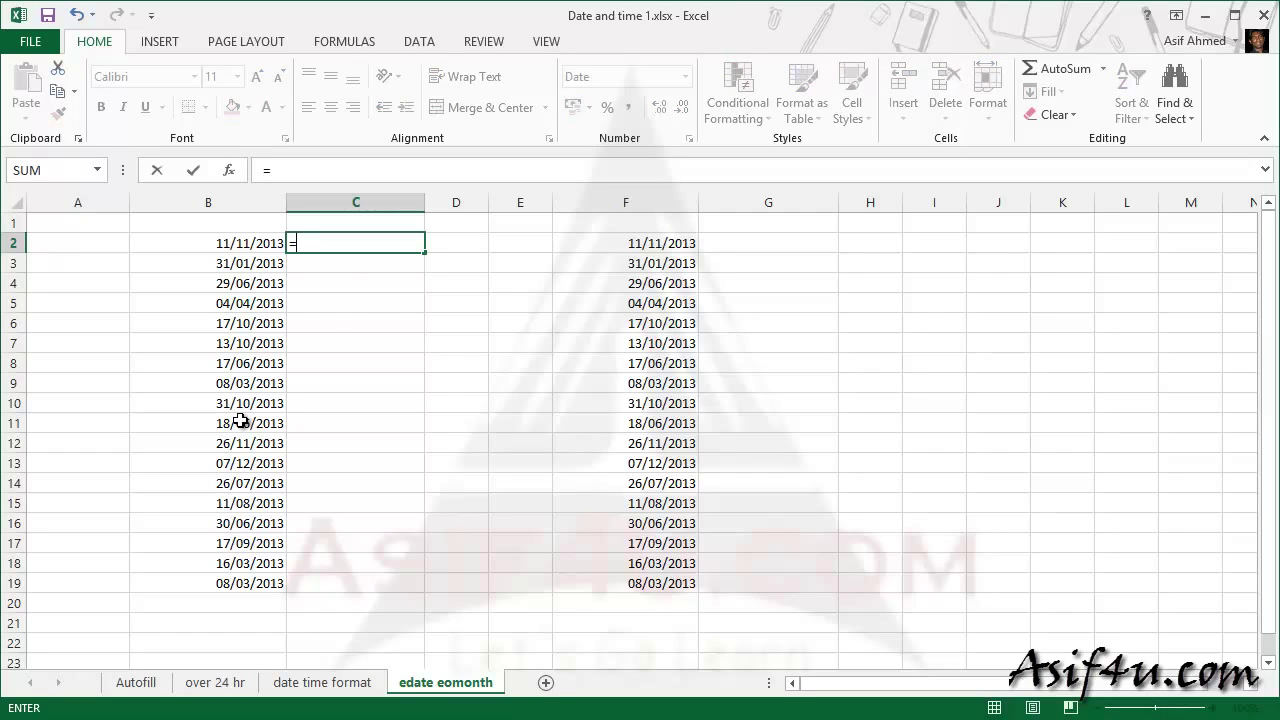
{"action": "type", "text": "edate"}
{"action": "key", "text": "Tab"}
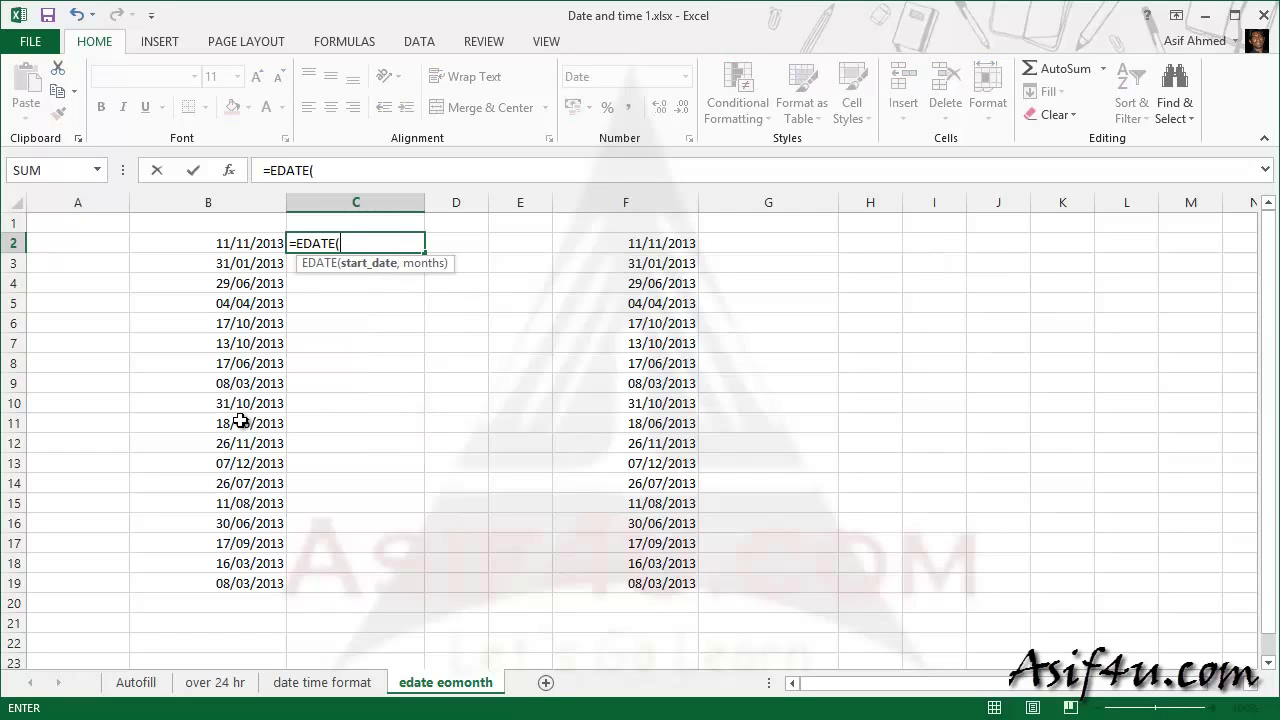
{"action": "left_click", "coordinate": [234, 245]}
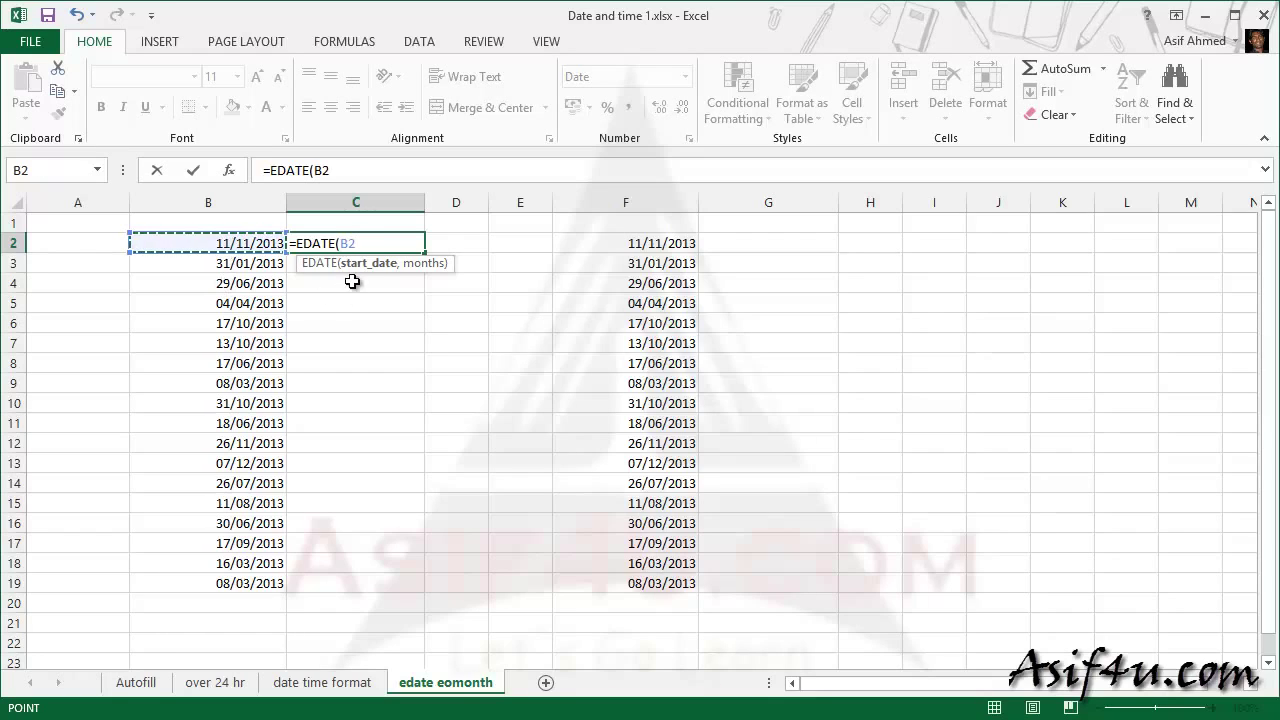
{"action": "type", "text": ","}
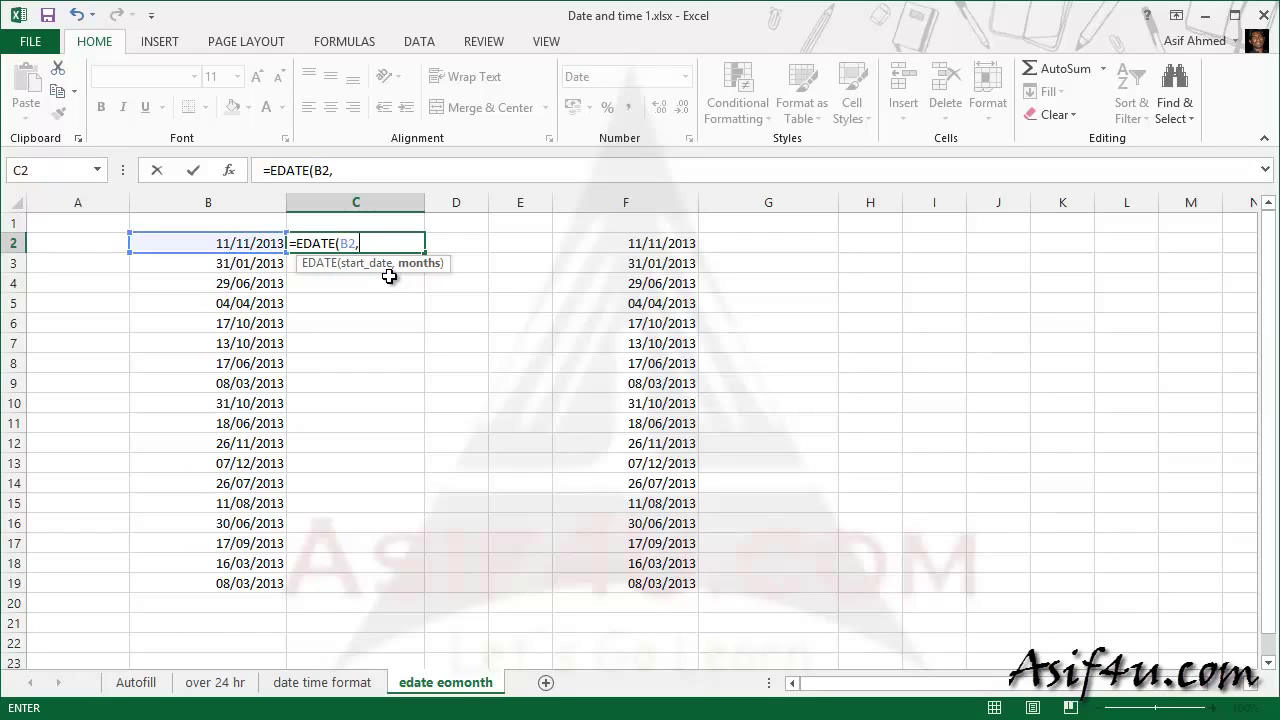
{"action": "type", "text": "3"}
{"action": "type", "text": ")"}
{"action": "key", "text": "Return"}
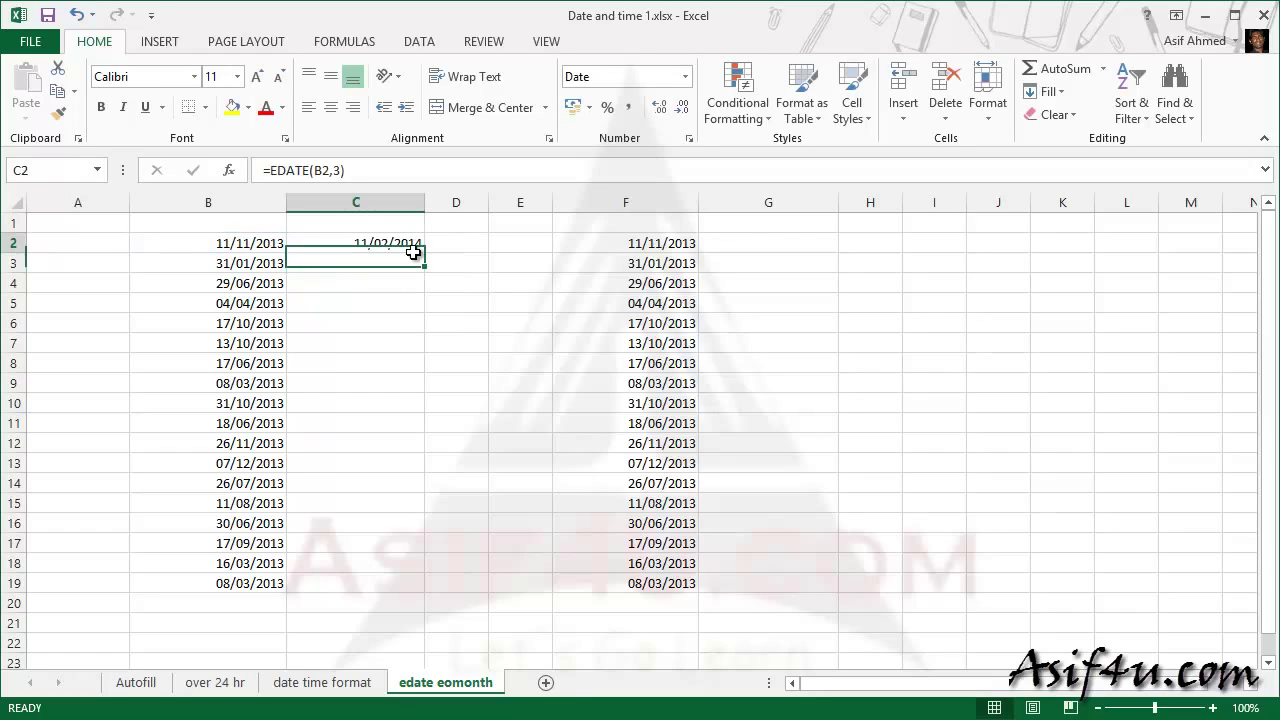
Step: Fill the C2 EDATE formula down through C19
{"action": "left_click", "coordinate": [413, 249]}
{"action": "left_click_drag", "start_coordinate": [423, 253], "coordinate": [407, 586]}
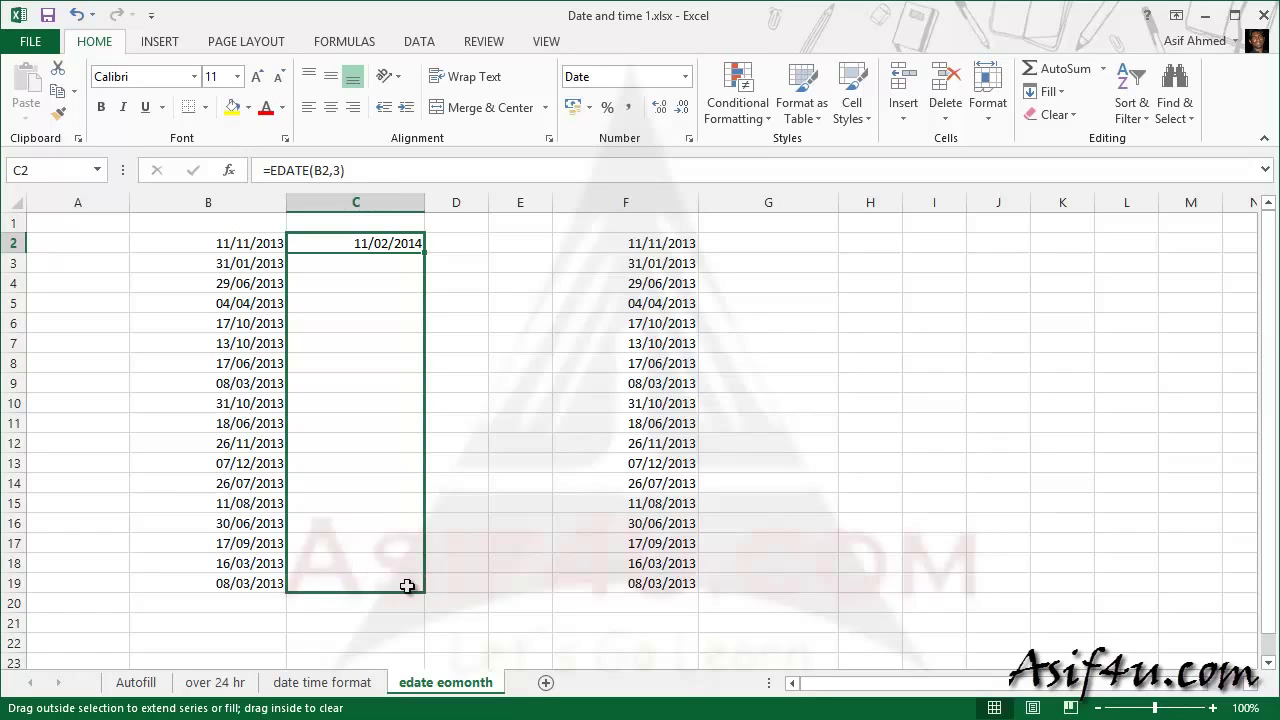
{"action": "left_click", "coordinate": [508, 405]}
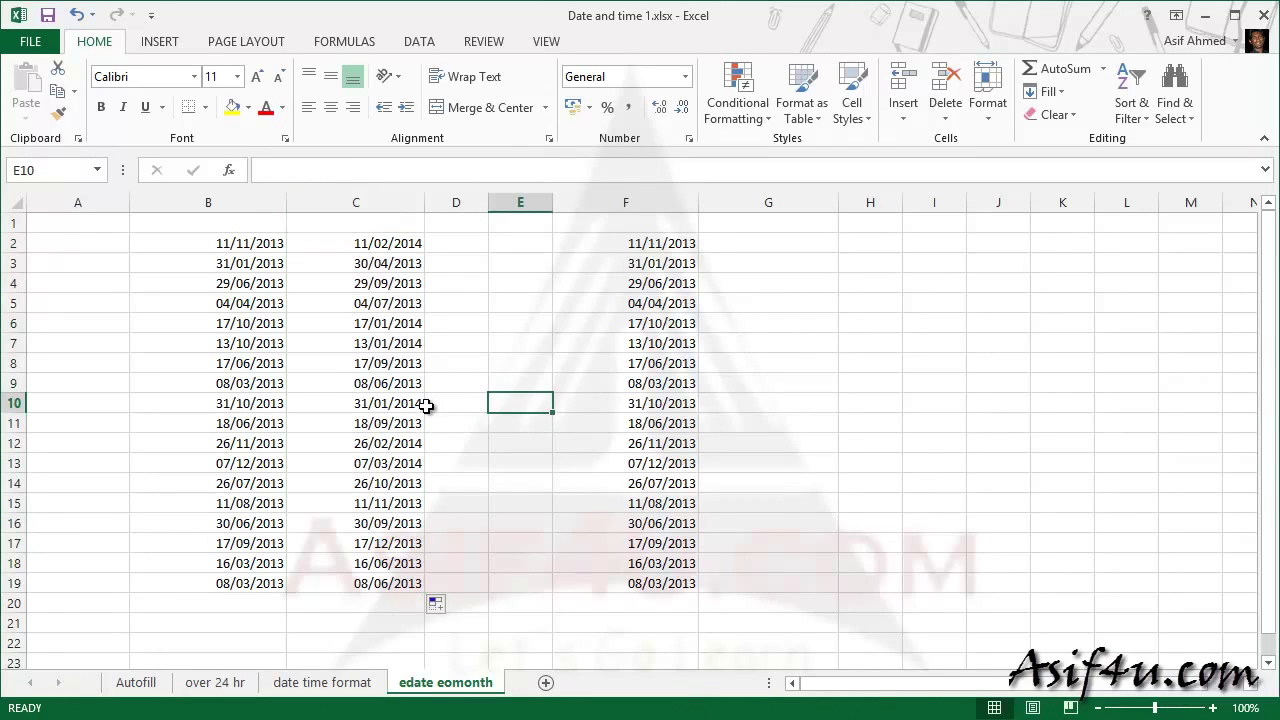
{"action": "left_click", "coordinate": [248, 247]}
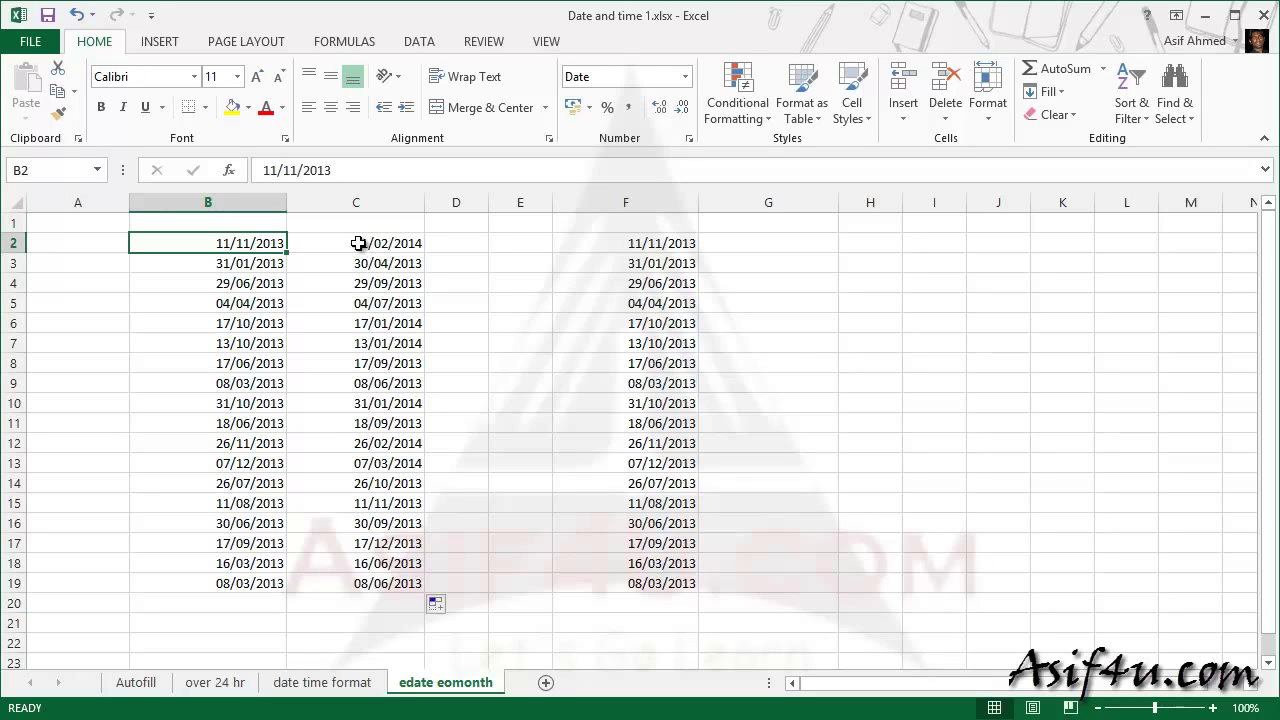
{"action": "left_click", "coordinate": [256, 264]}
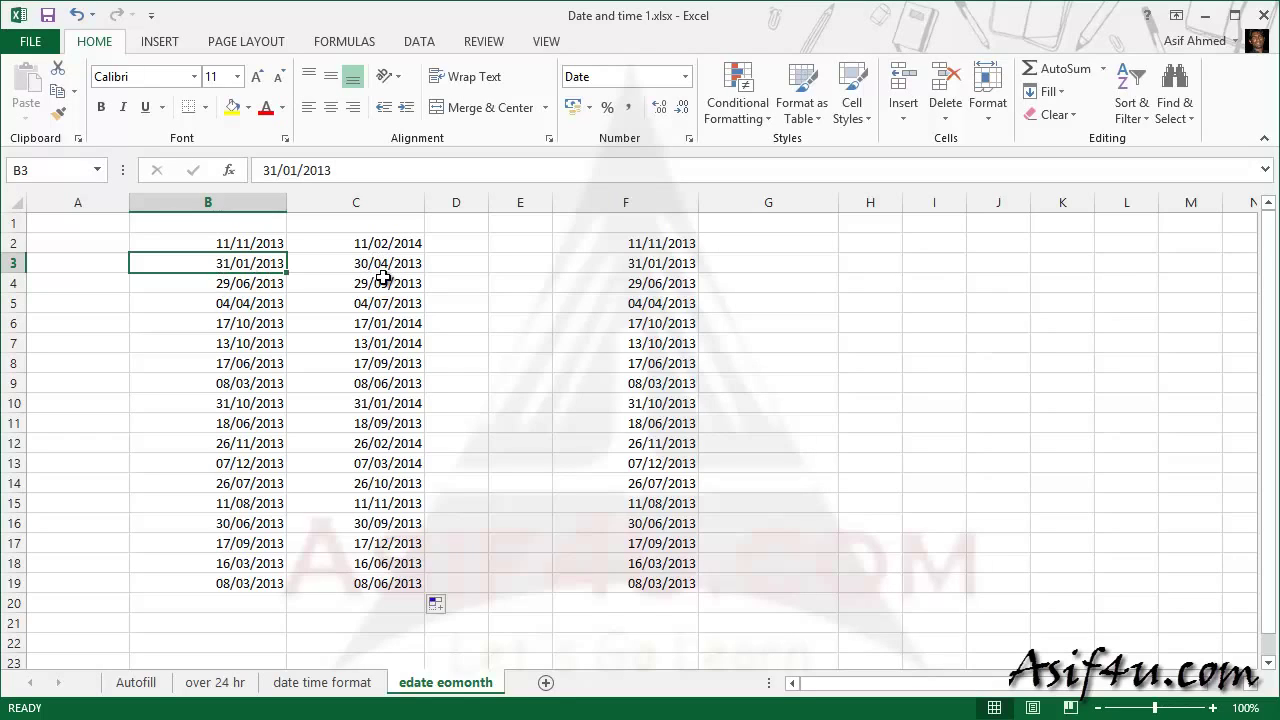
{"action": "left_click", "coordinate": [388, 266]}
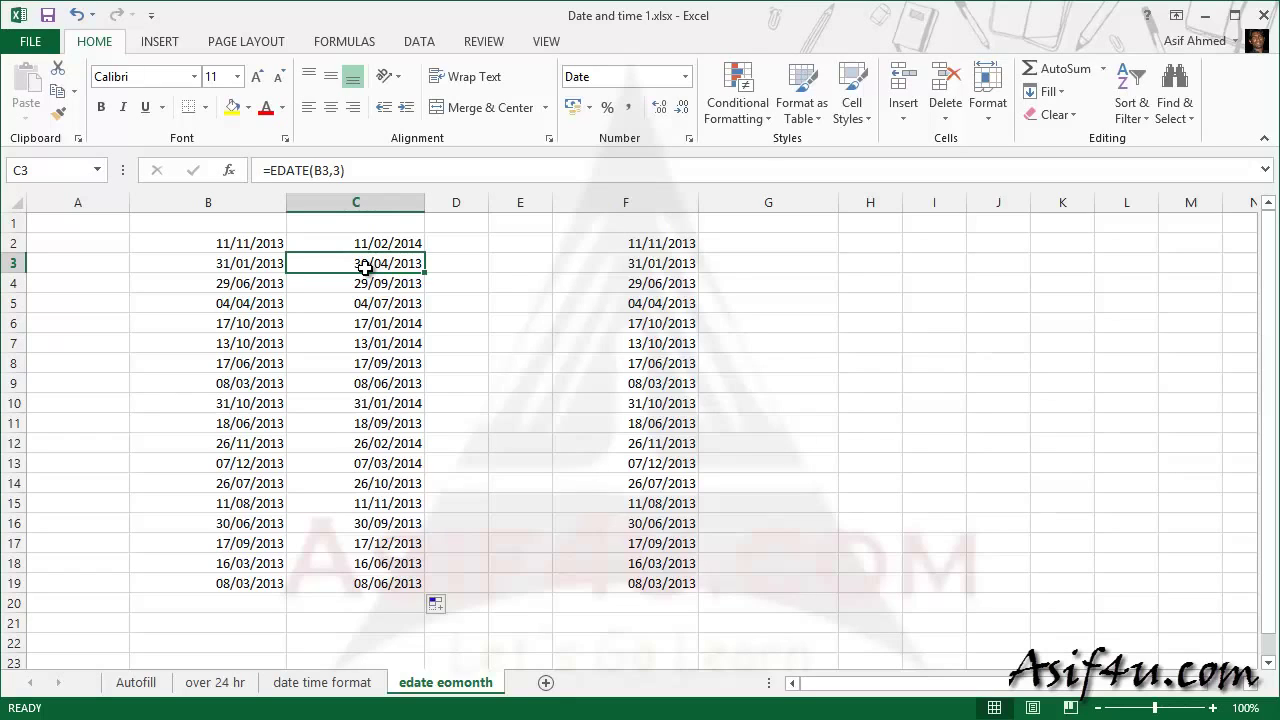
Step: Change B10 from 31/10/2013 to 30/11/2013 and confirm C10 now shows 28/02/2014
{"action": "left_click", "coordinate": [261, 403]}
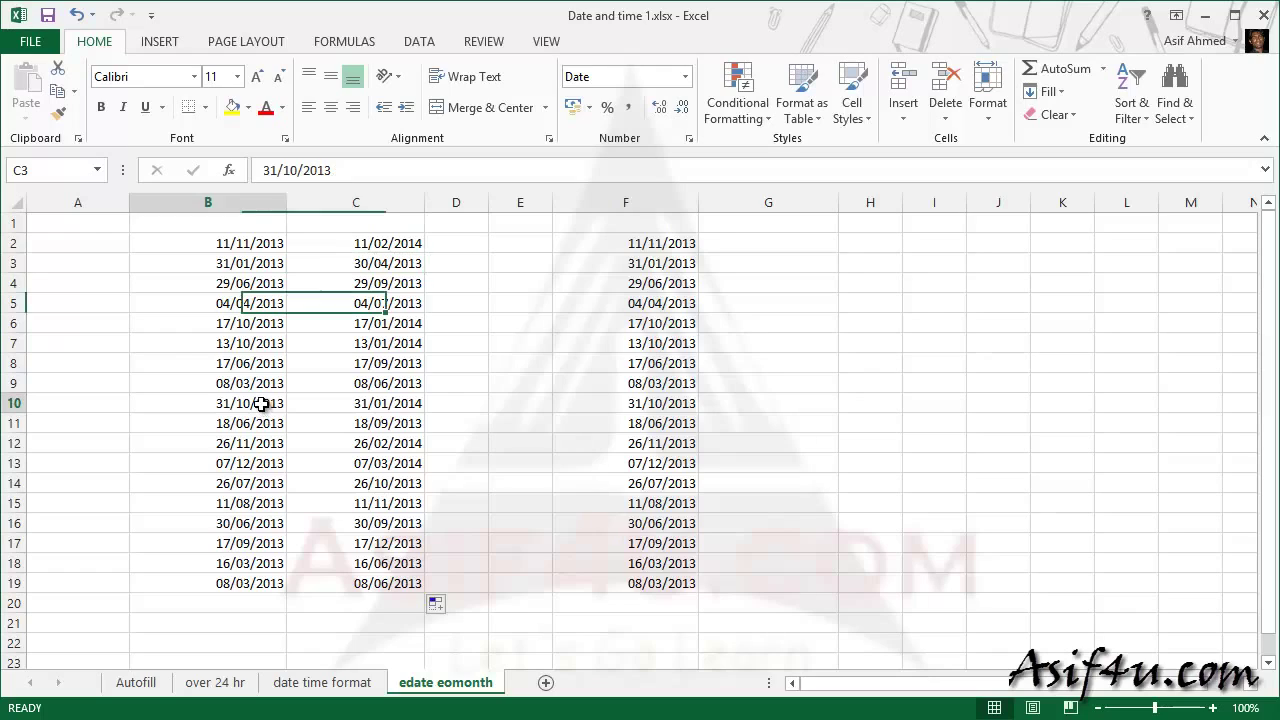
{"action": "double_click", "coordinate": [252, 403]}
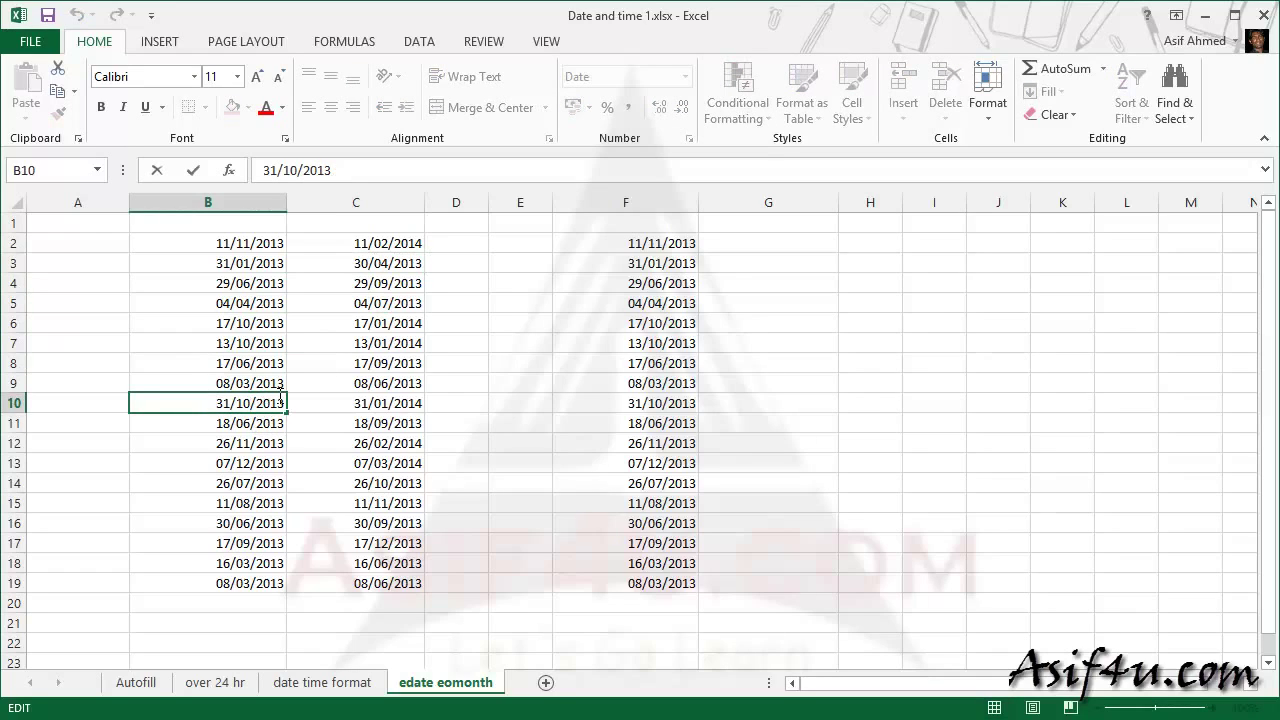
{"action": "key", "text": "BackSpace"}
{"action": "type", "text": "1"}
{"action": "key", "text": "BackSpace"}
{"action": "type", "text": "0"}
{"action": "key", "text": "Return"}
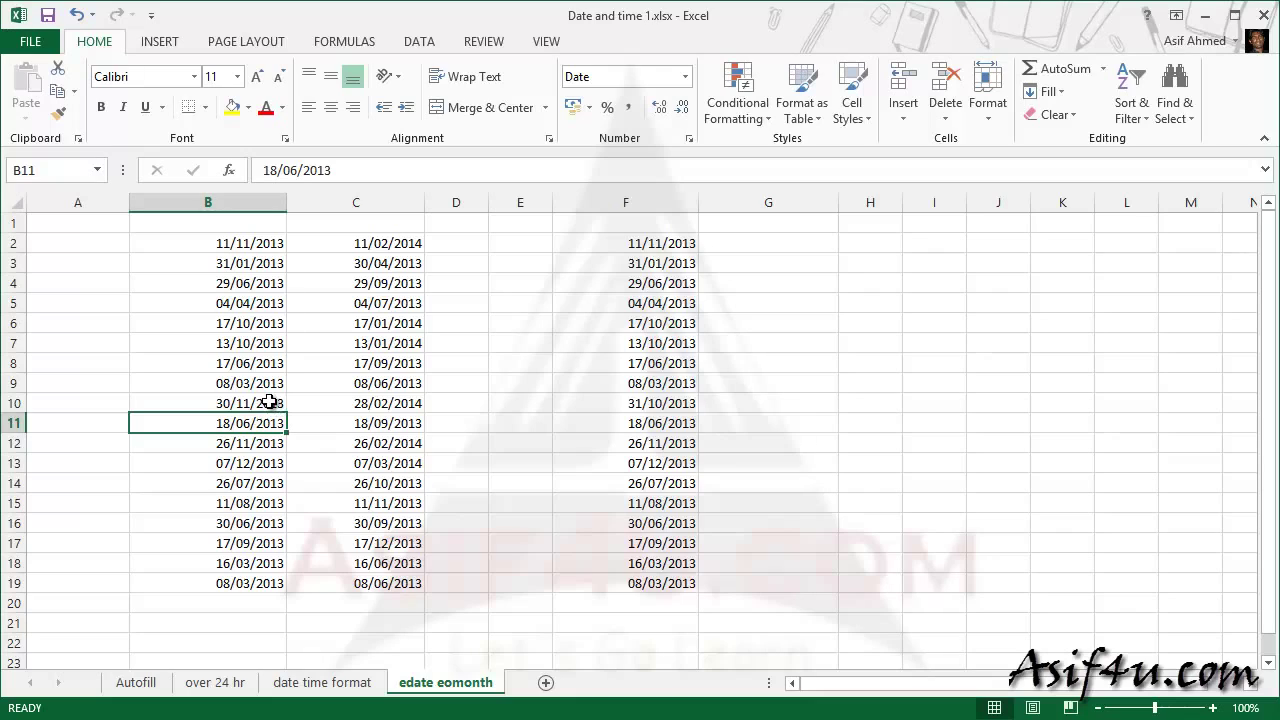
{"action": "left_click", "coordinate": [269, 401]}
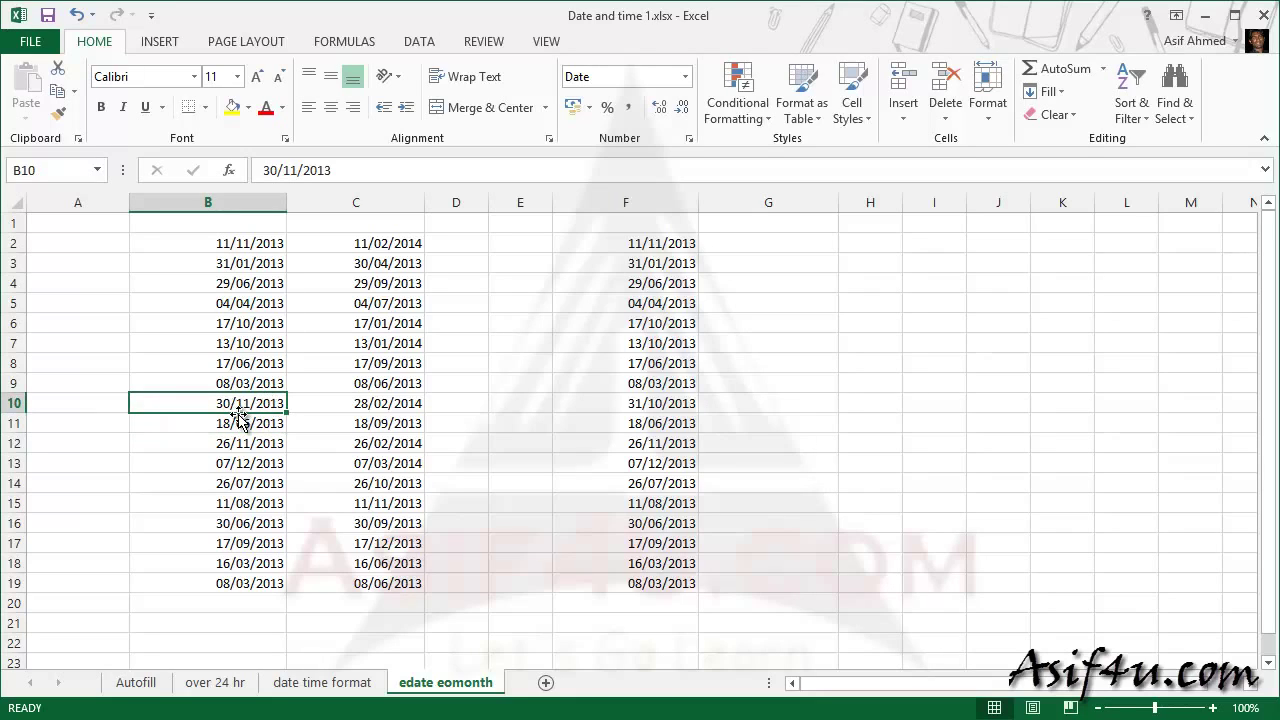
{"action": "left_click", "coordinate": [410, 402]}
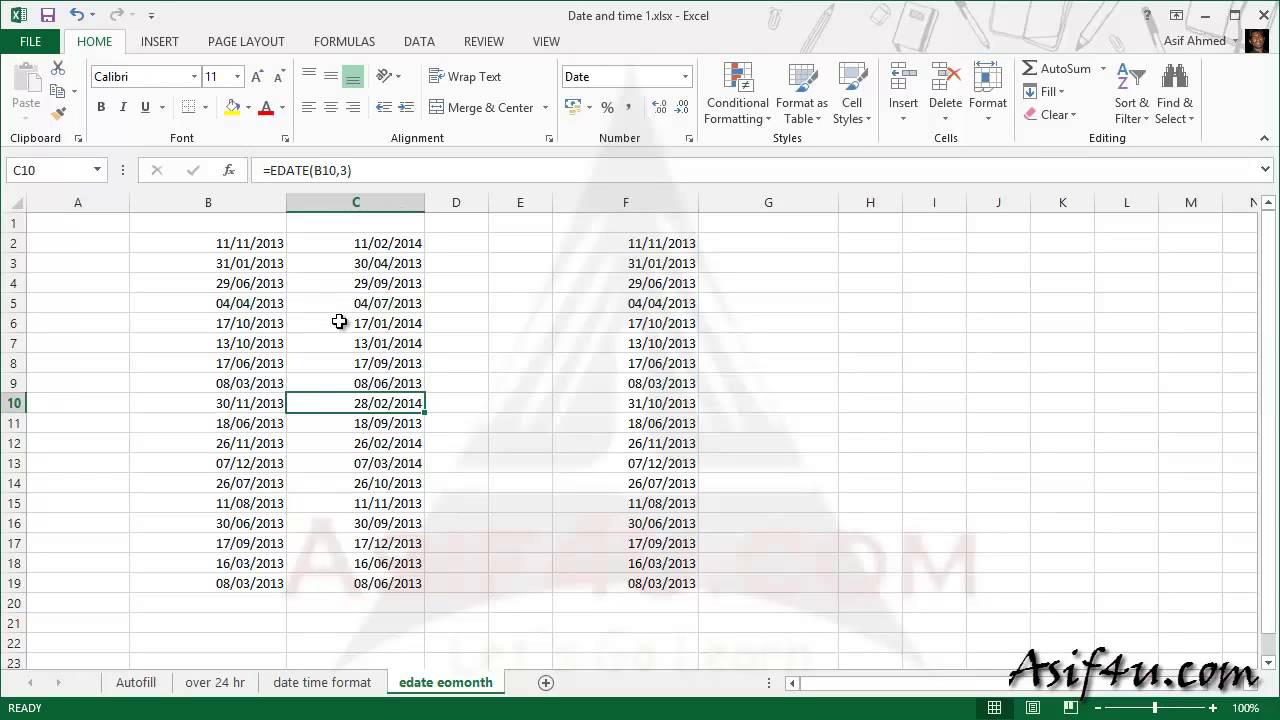
Step: Enter =EOMONTH(F2,2) in G2 for the month-end two months after F2
{"action": "left_click", "coordinate": [754, 246]}
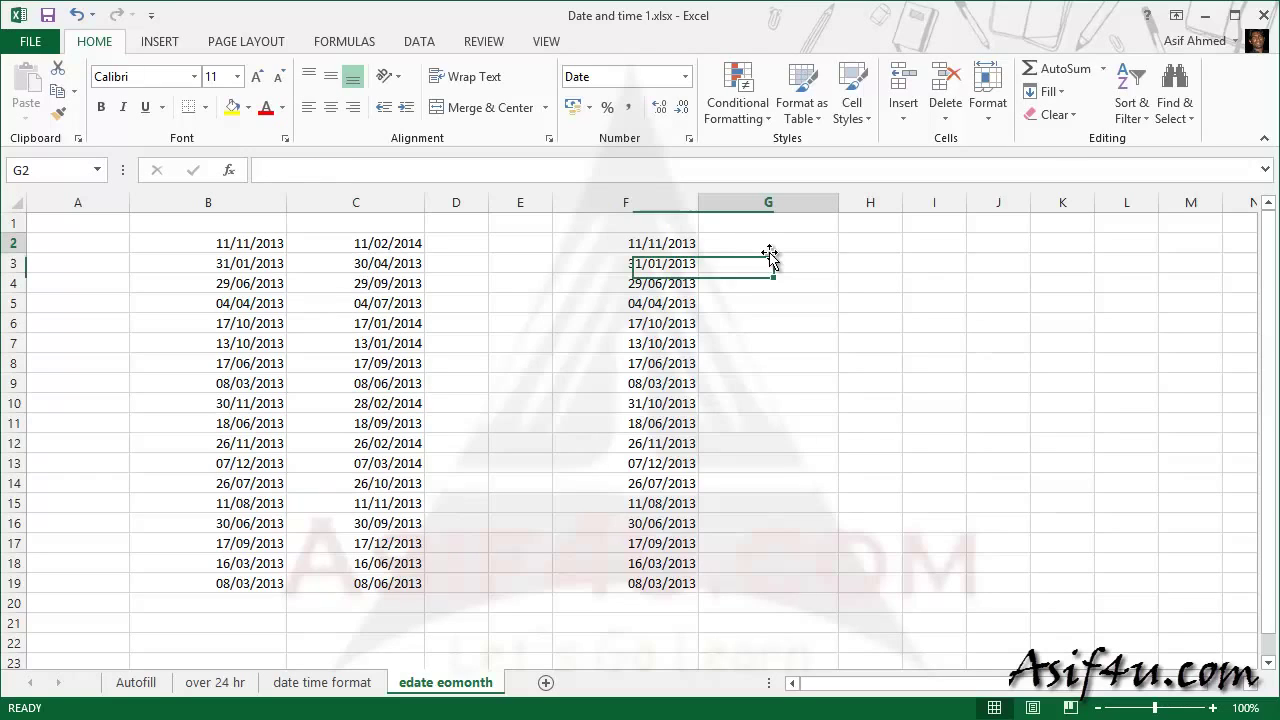
{"action": "type", "text": "="}
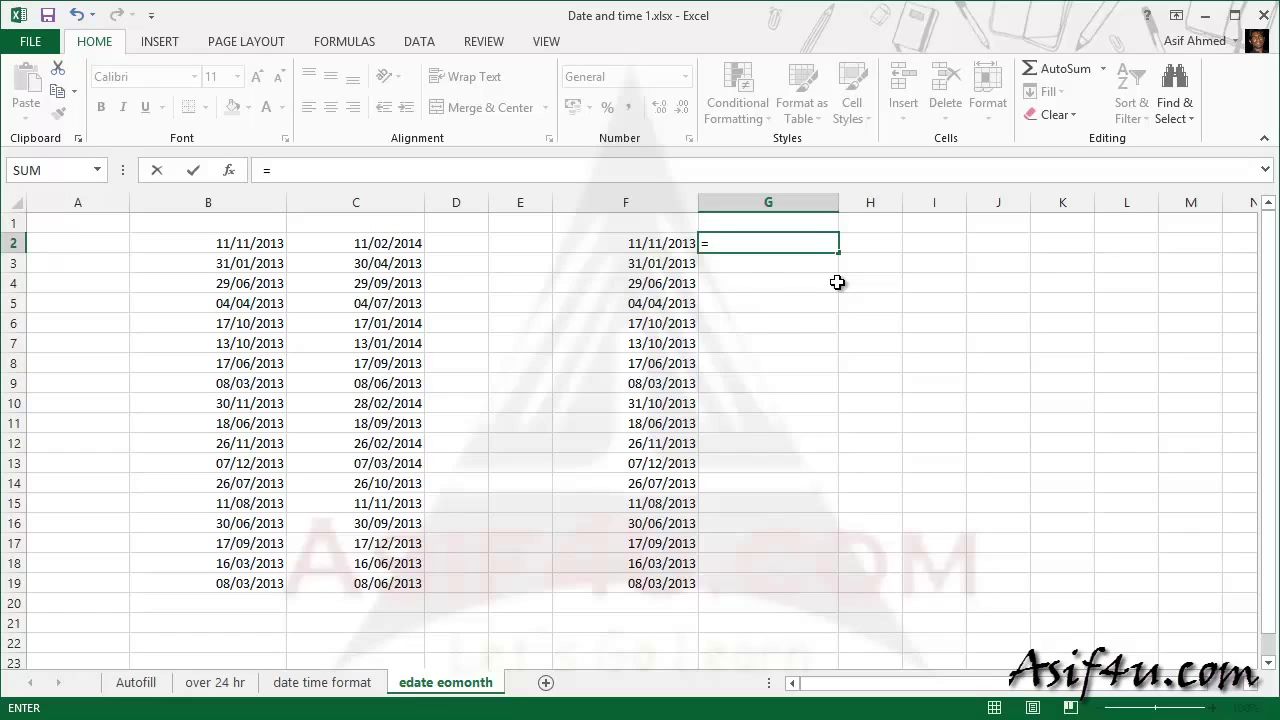
{"action": "type", "text": "eomon"}
{"action": "key", "text": "Tab"}
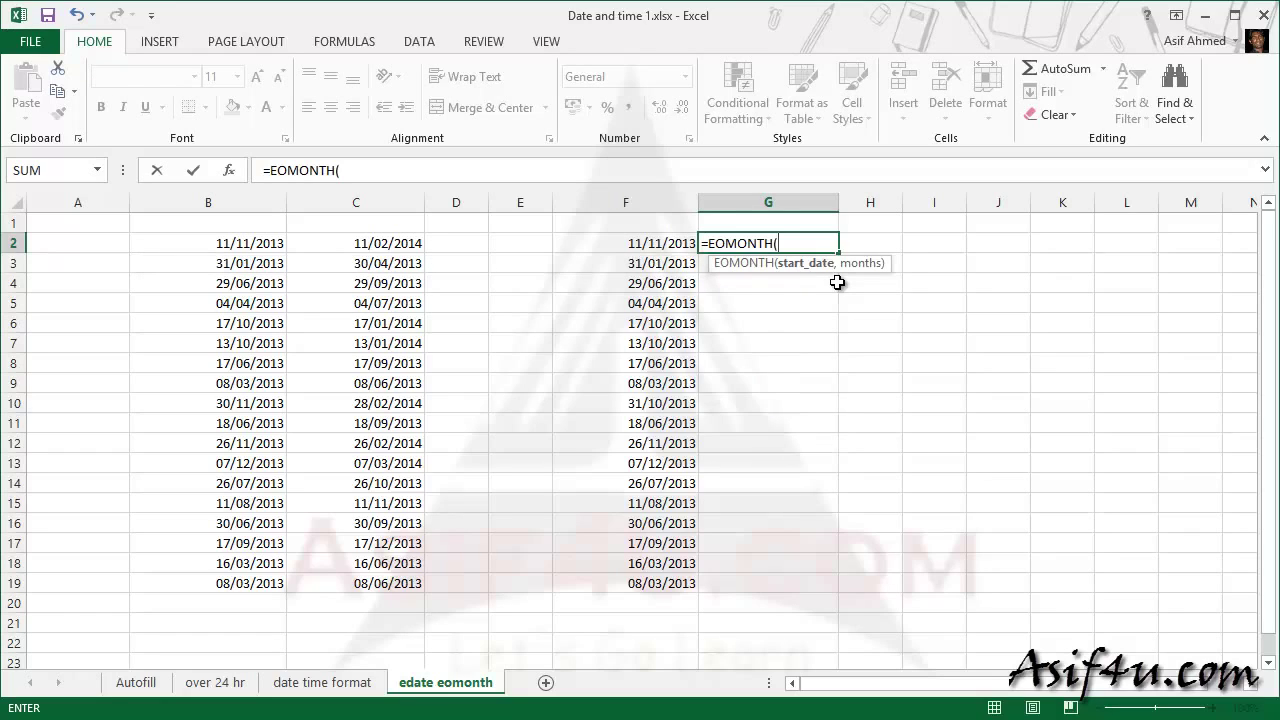
{"action": "left_click", "coordinate": [668, 248]}
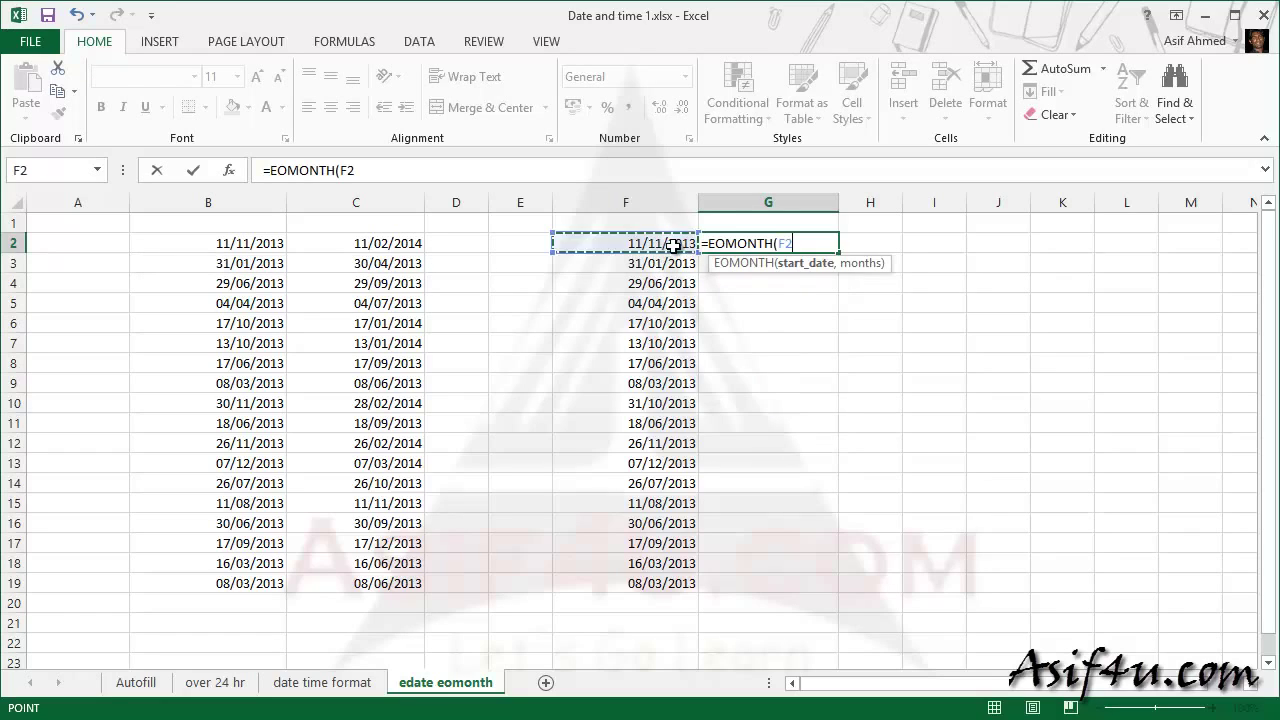
{"action": "type", "text": ","}
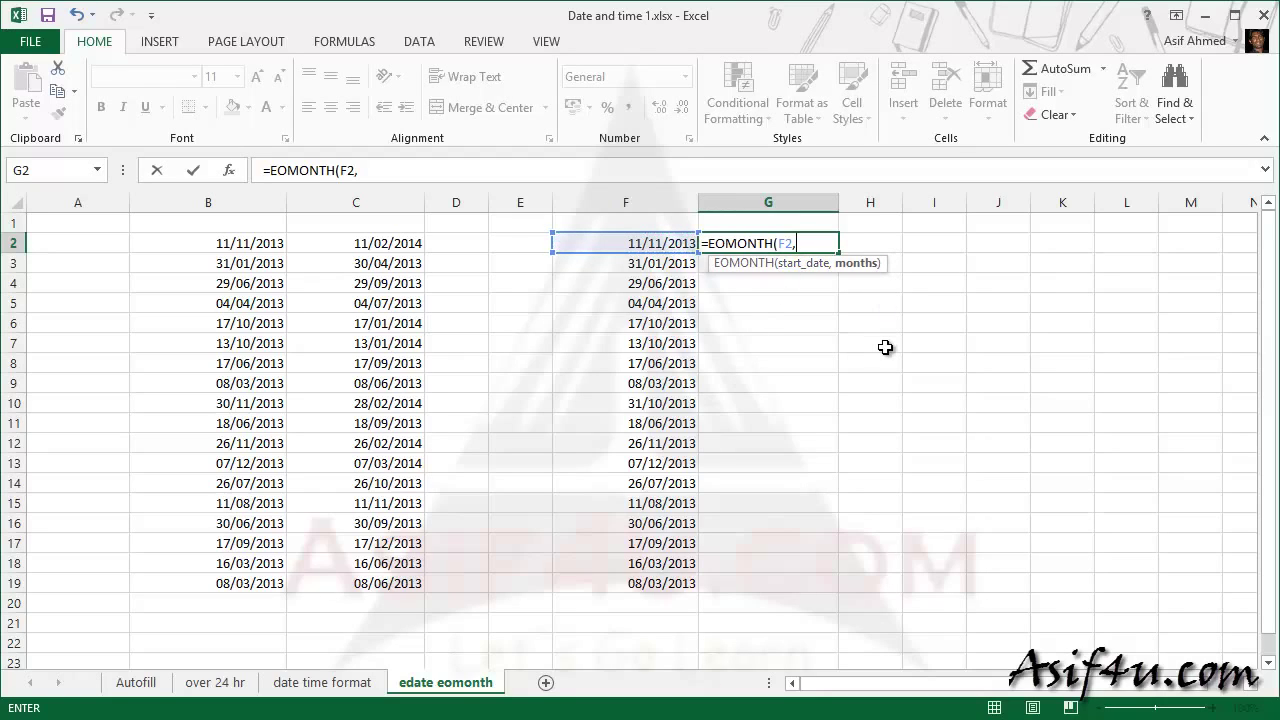
{"action": "type", "text": "2)"}
{"action": "key", "text": "Return"}
Step: Format G2 as Short Date and fill it down to G19
{"action": "left_click", "coordinate": [819, 248]}
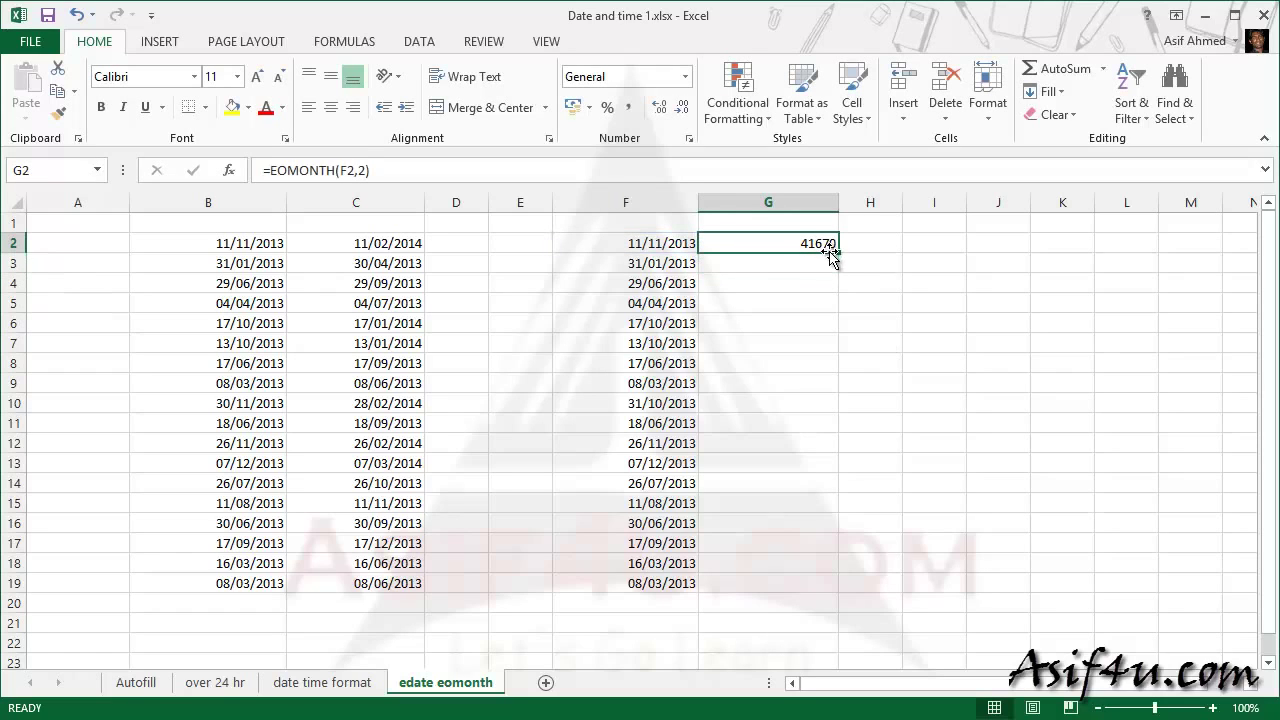
{"action": "left_click", "coordinate": [685, 77]}
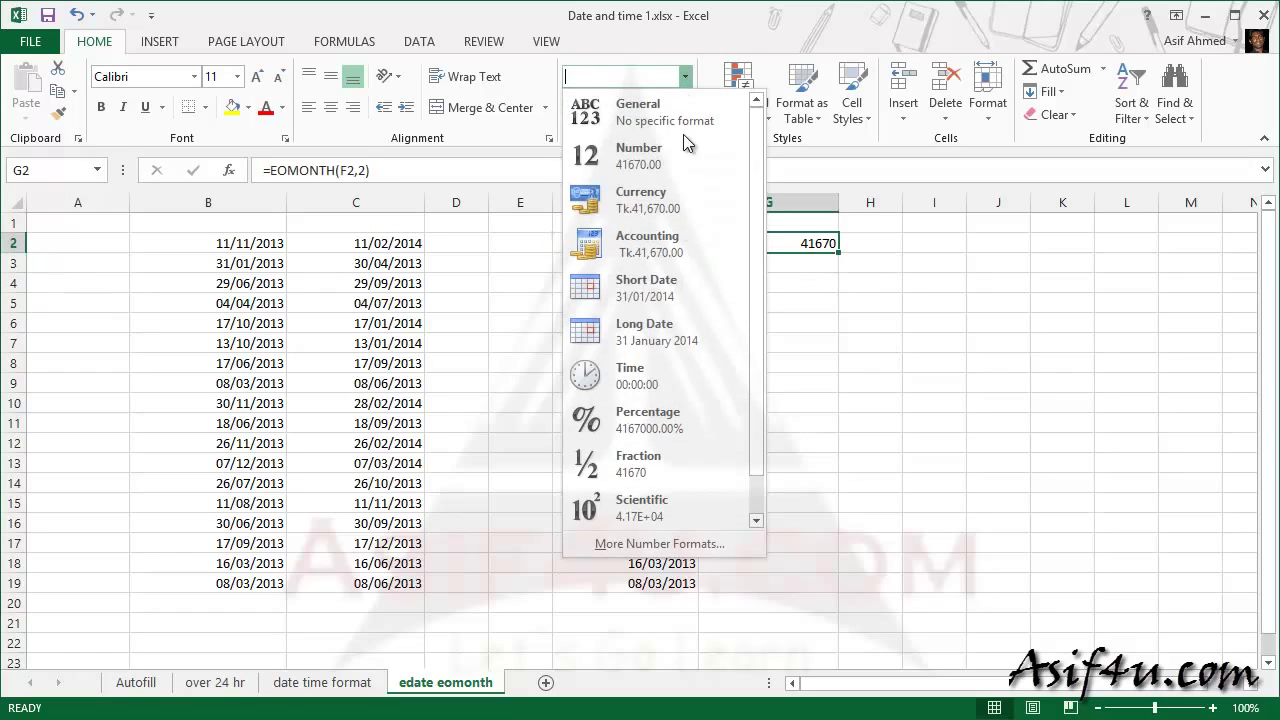
{"action": "left_click", "coordinate": [667, 340]}
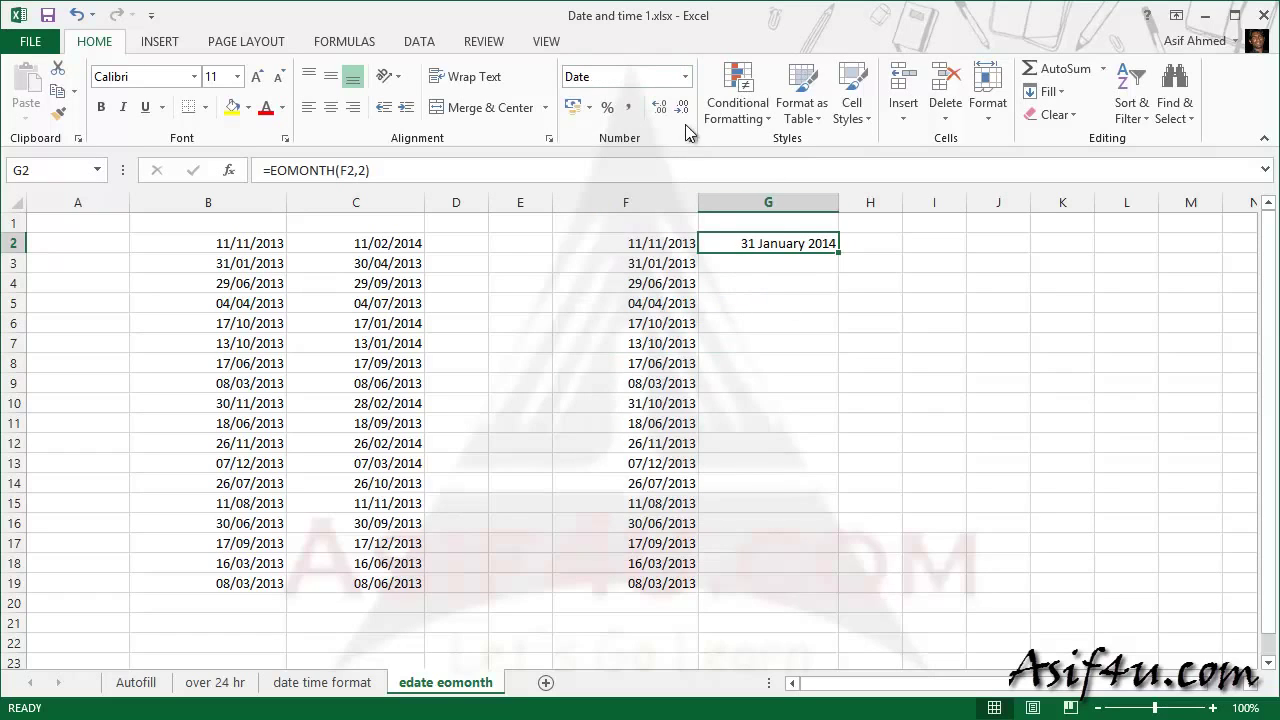
{"action": "left_click", "coordinate": [685, 77]}
{"action": "left_click", "coordinate": [660, 297]}
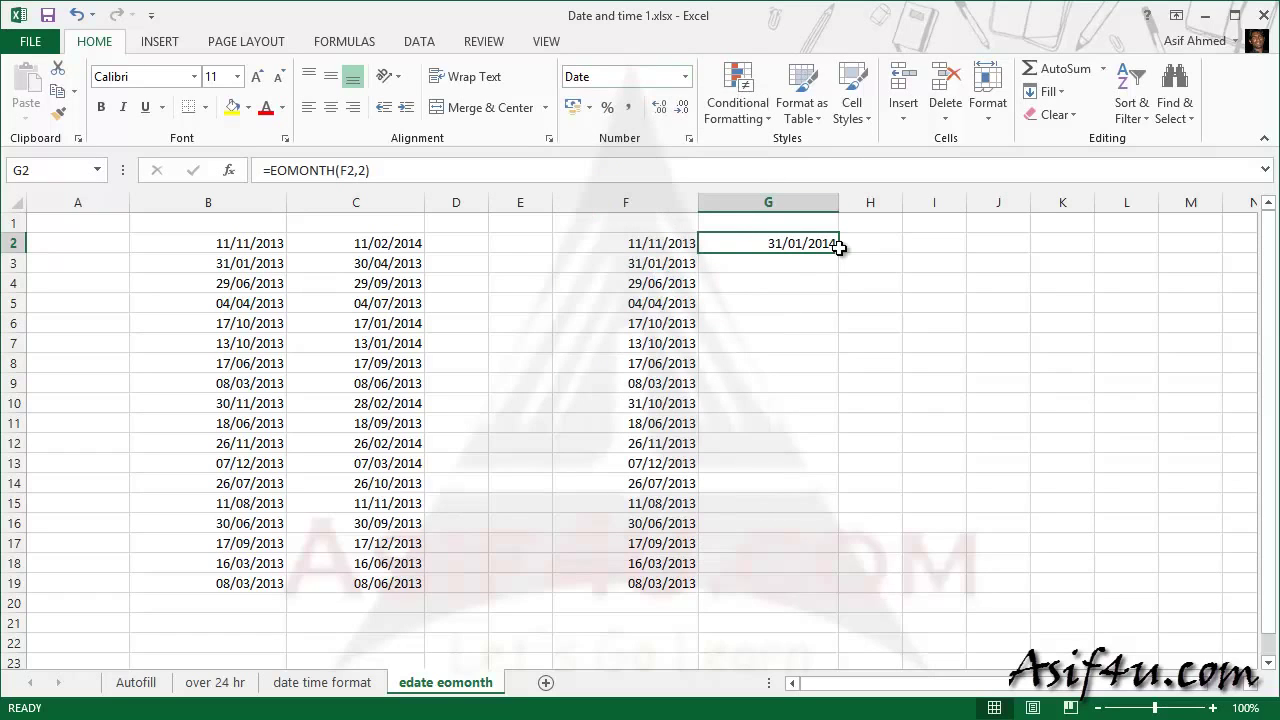
{"action": "left_click_drag", "start_coordinate": [838, 252], "coordinate": [816, 590]}
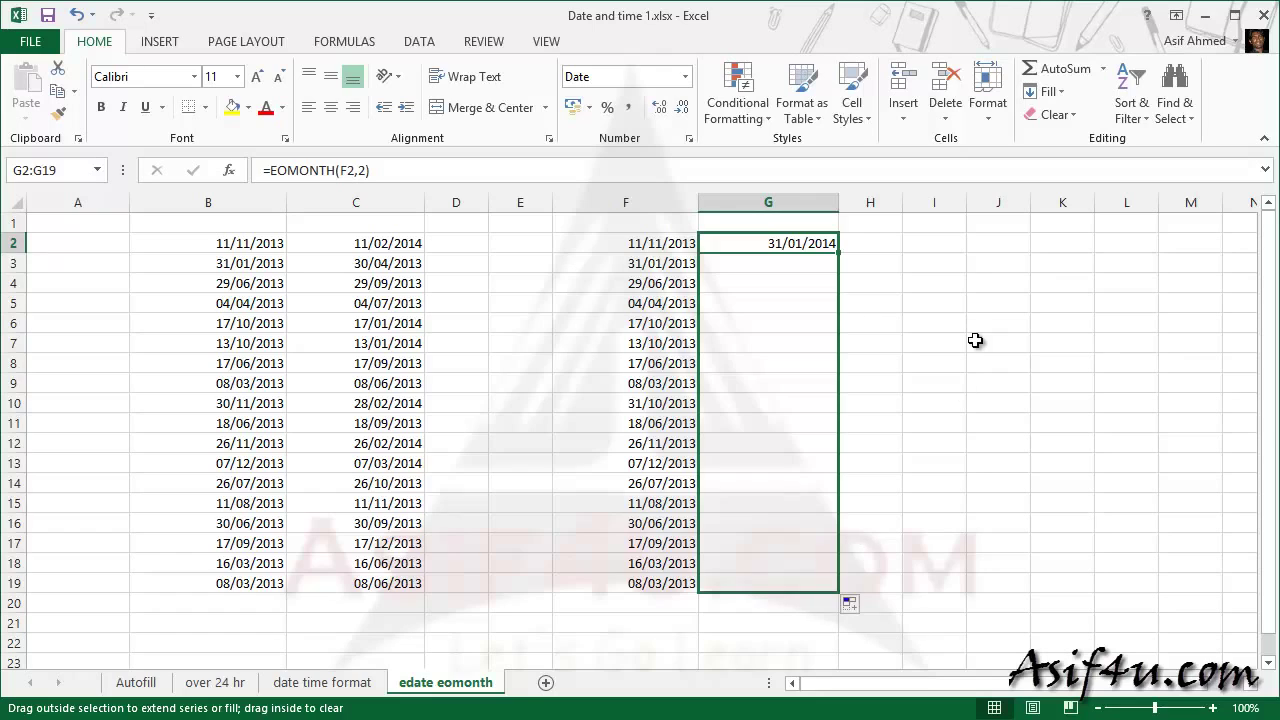
{"action": "left_click", "coordinate": [935, 360]}
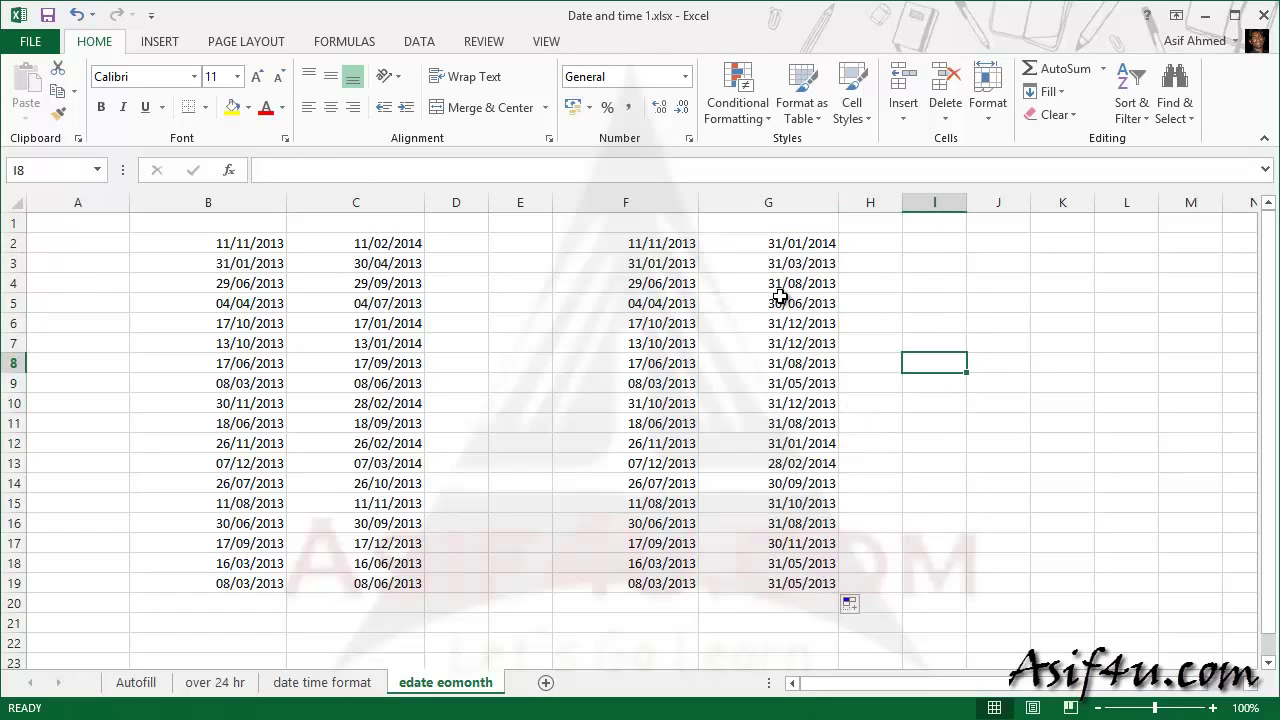
{"action": "left_click", "coordinate": [672, 247]}
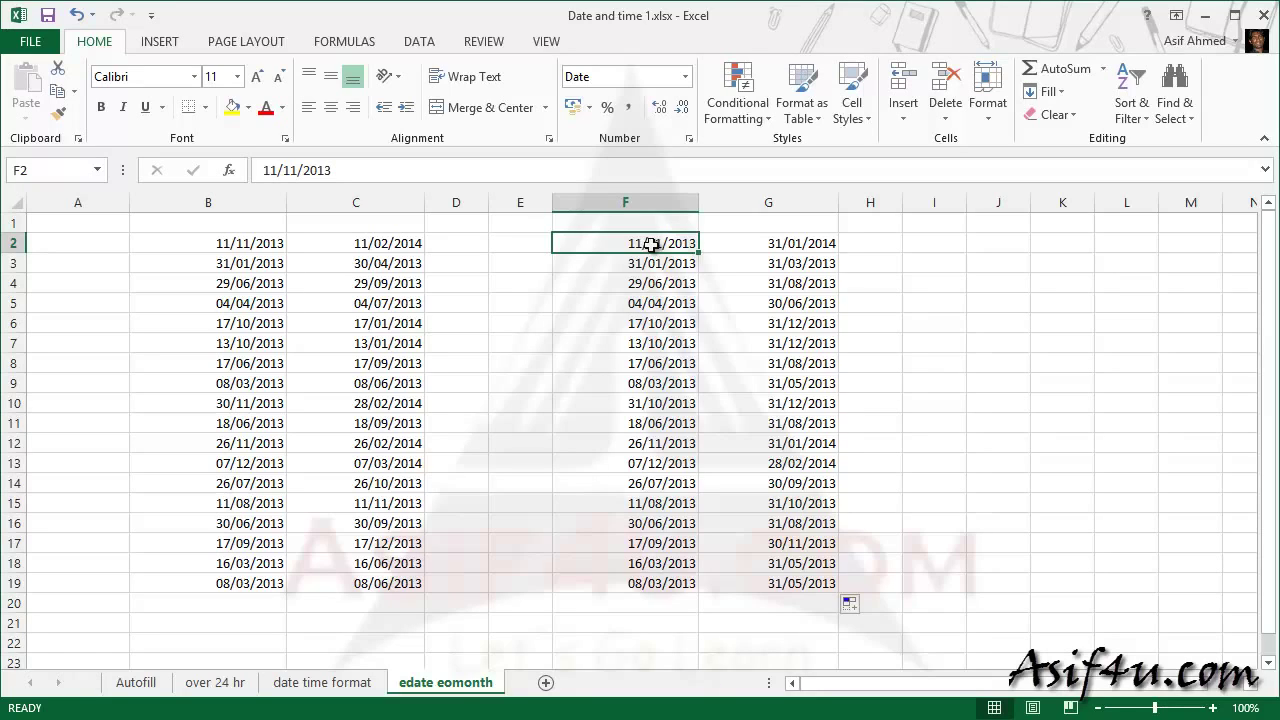
{"action": "left_click", "coordinate": [762, 245]}
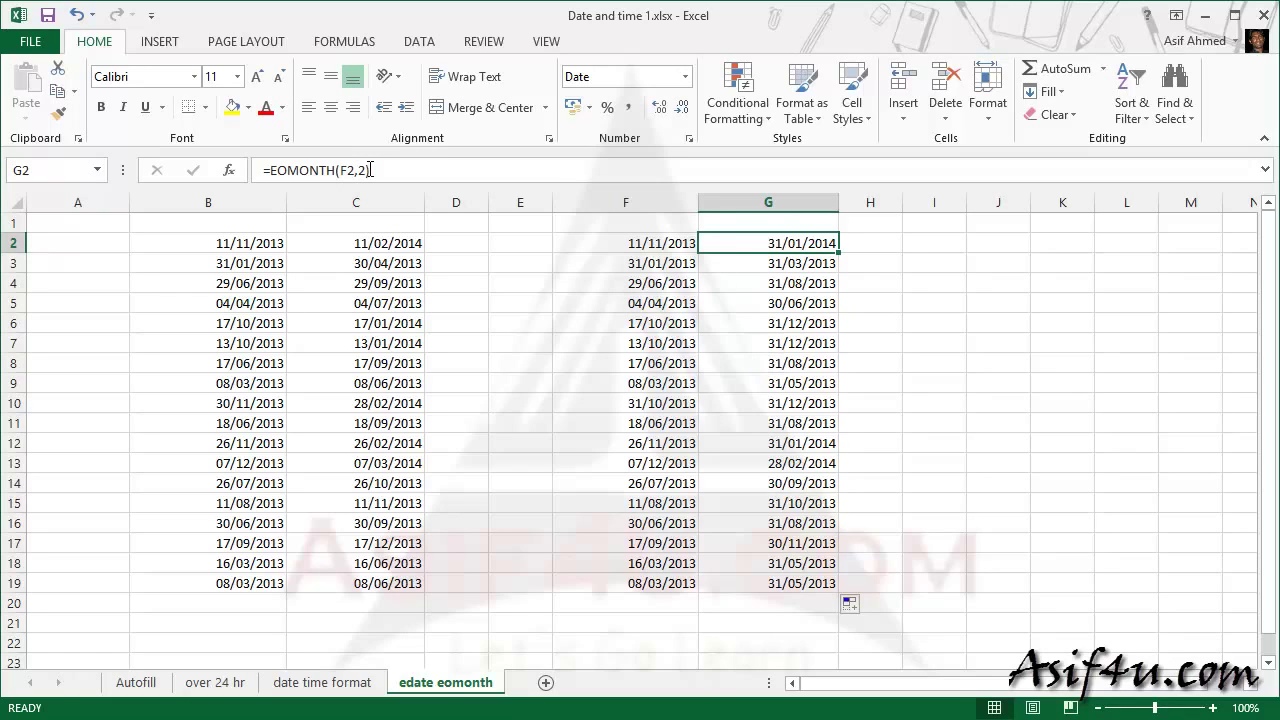
Step: Change the G2 formula to =EOMONTH(F2,2)+1 to get the next month's first day
{"action": "left_click", "coordinate": [417, 172]}
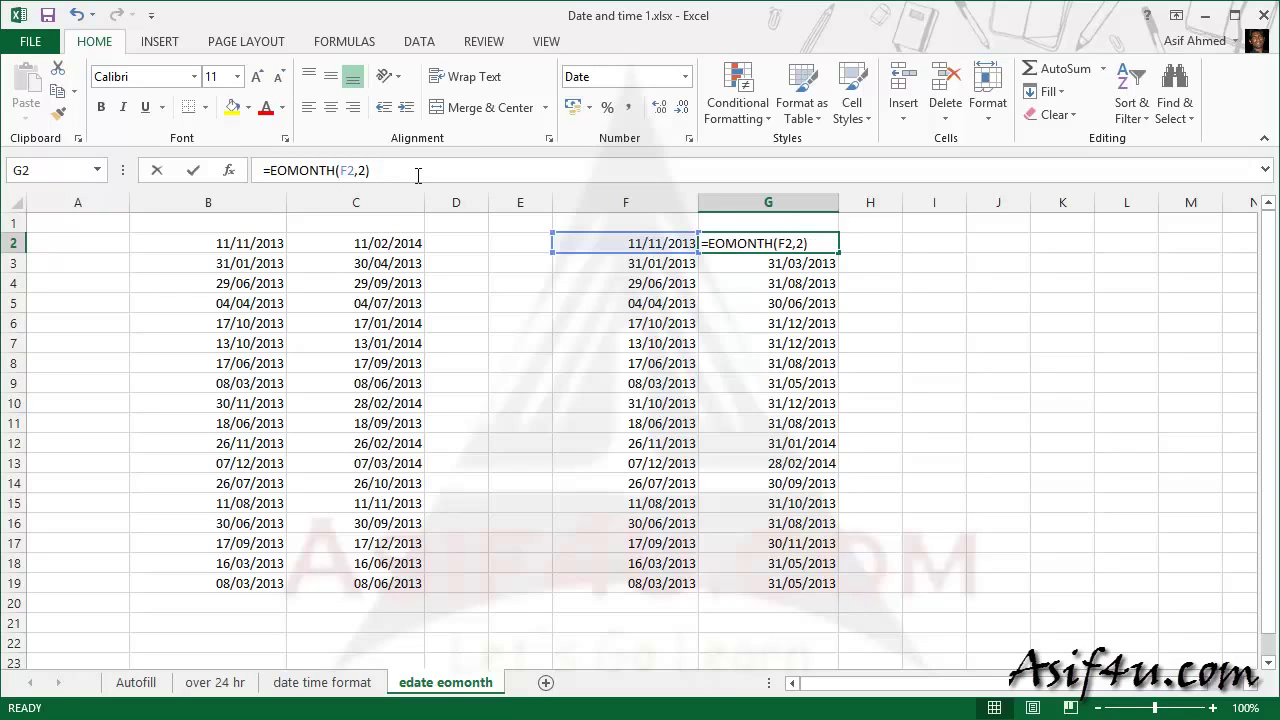
{"action": "key", "text": "Escape"}
{"action": "double_click", "coordinate": [751, 243]}
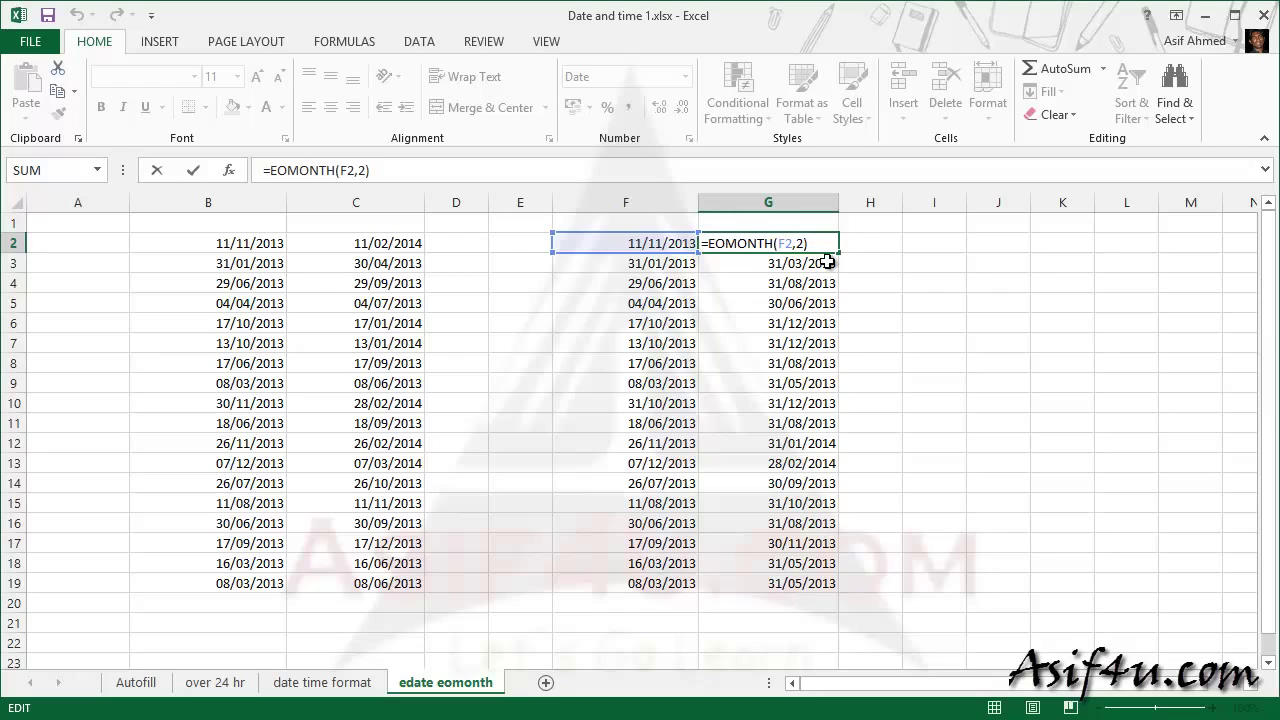
{"action": "type", "text": "+1"}
{"action": "key", "text": "Return"}
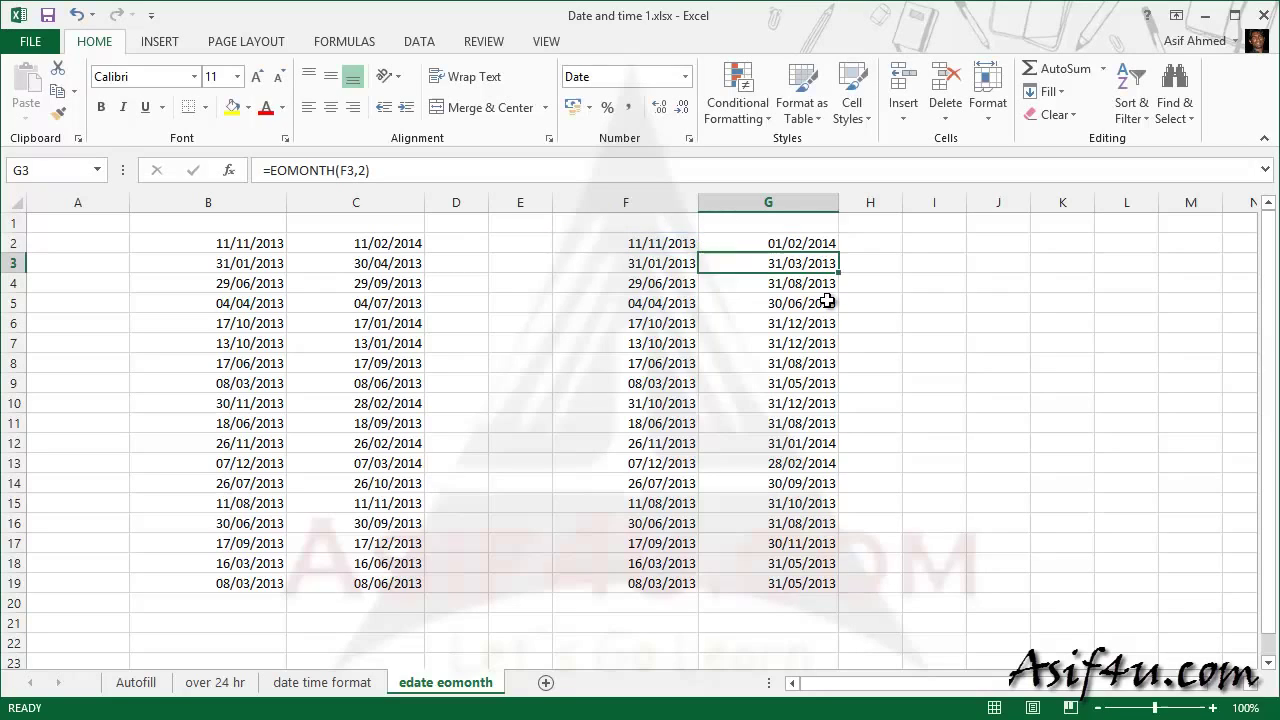
Step: Fill the +1 formula from G2 down to G19 and check the copied results
{"action": "left_click", "coordinate": [822, 244]}
{"action": "mouse_move", "coordinate": [843, 252]}
{"action": "left_mouse_down"}
{"action": "mouse_move", "coordinate": [848, 438]}
{"action": "mouse_move", "coordinate": [817, 597]}
{"action": "left_mouse_up"}
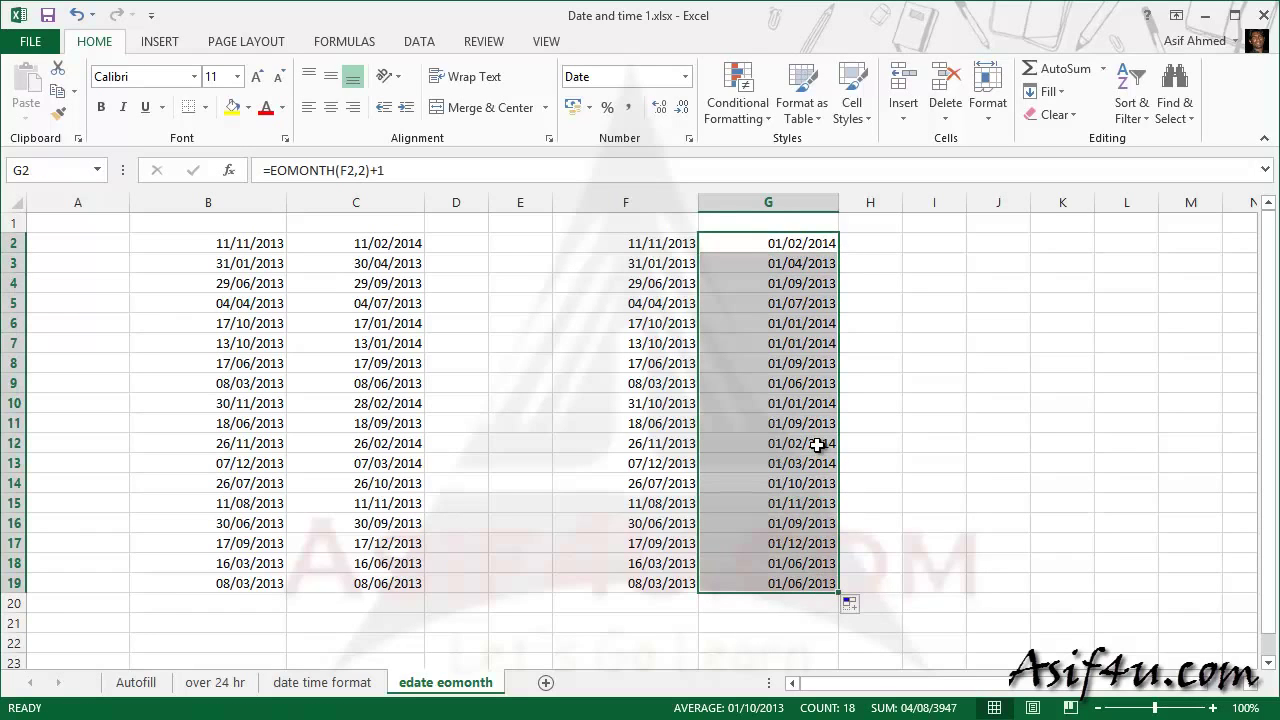
{"action": "left_click", "coordinate": [808, 389]}
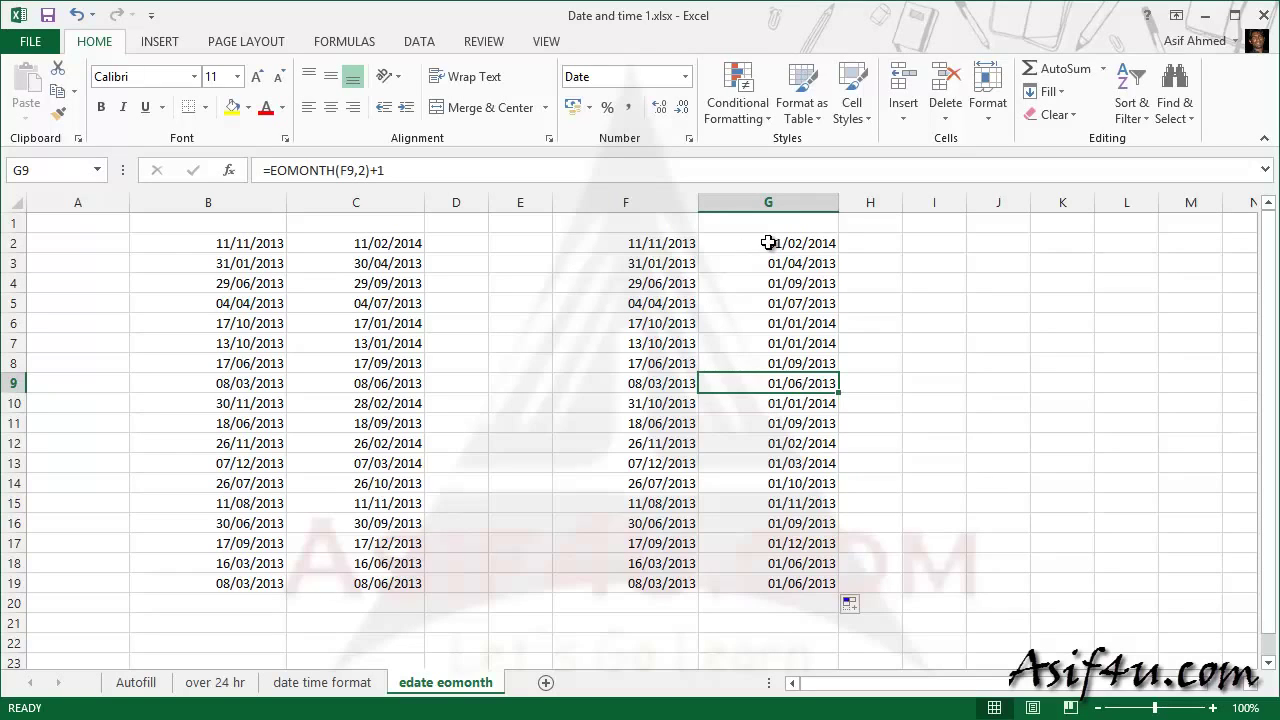
{"action": "left_click", "coordinate": [768, 242]}
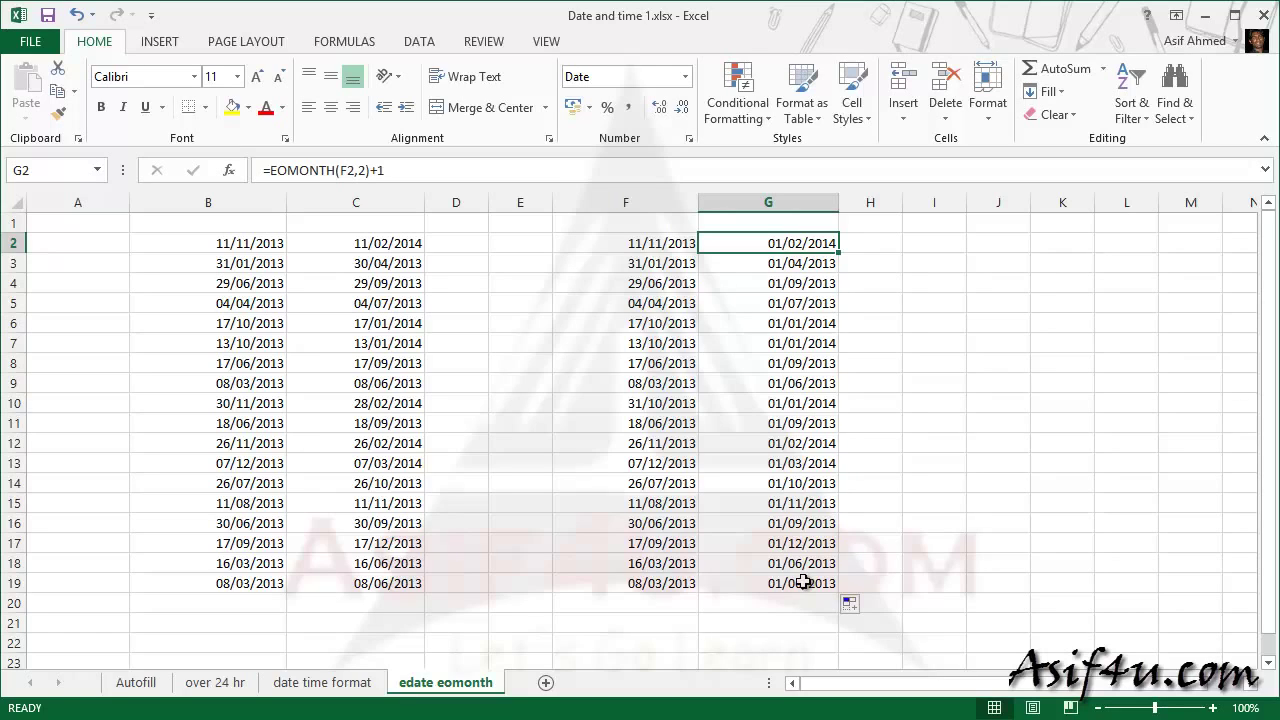
Step: Change G2 to =EOMONTH(F2,-1) so it shows the previous month-end, 31/10/2013
{"action": "double_click", "coordinate": [796, 243]}
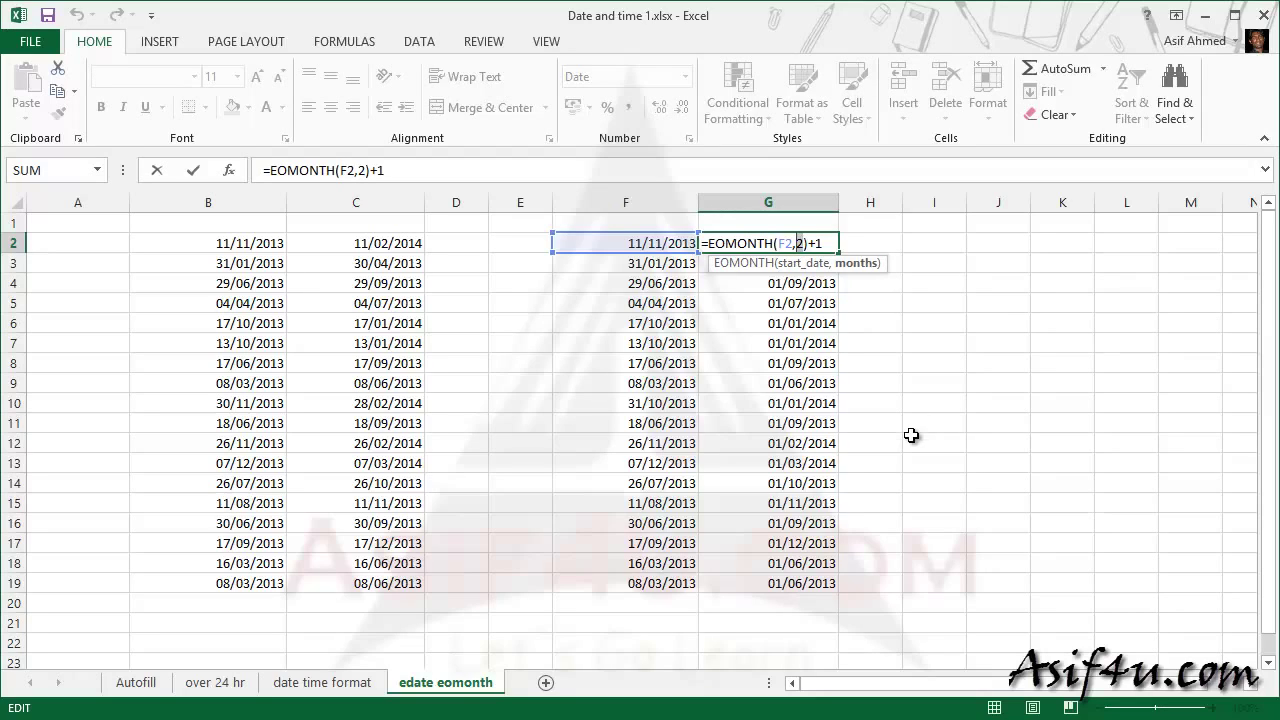
{"action": "key", "text": "BackSpace"}
{"action": "type", "text": "-1"}
{"action": "key", "text": "Return"}
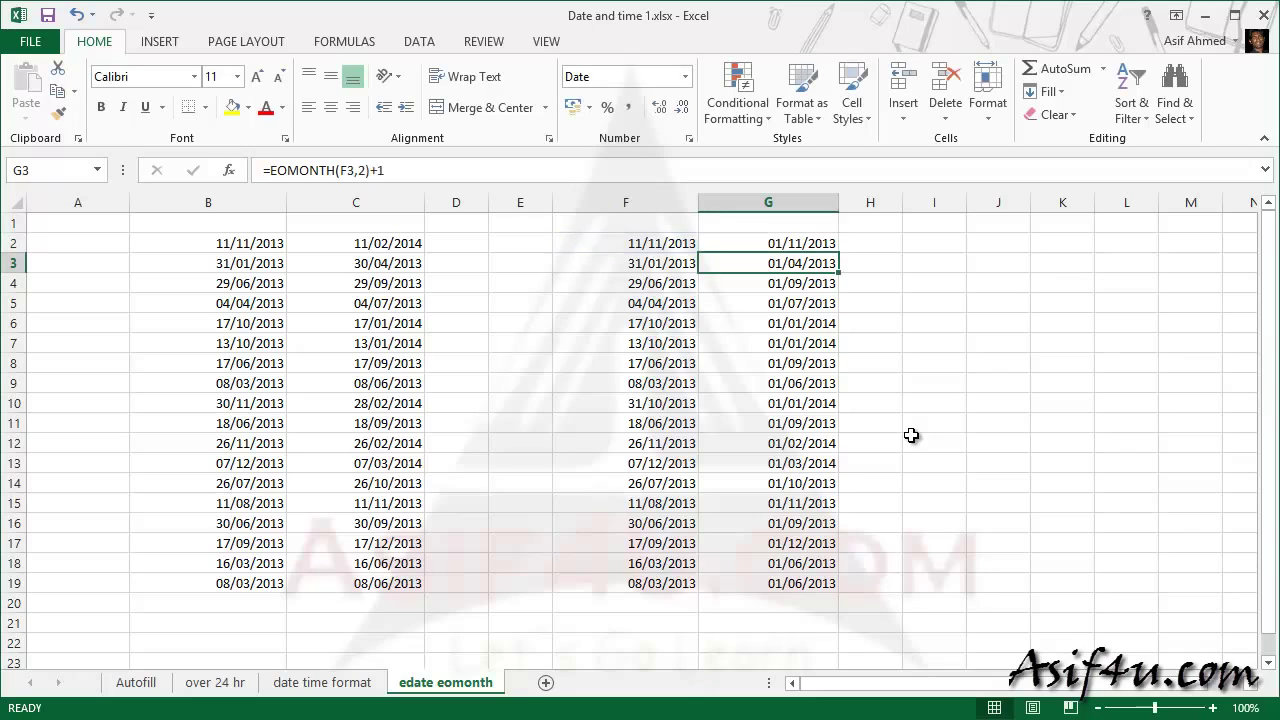
{"action": "left_click", "coordinate": [814, 244]}
{"action": "double_click", "coordinate": [814, 244]}
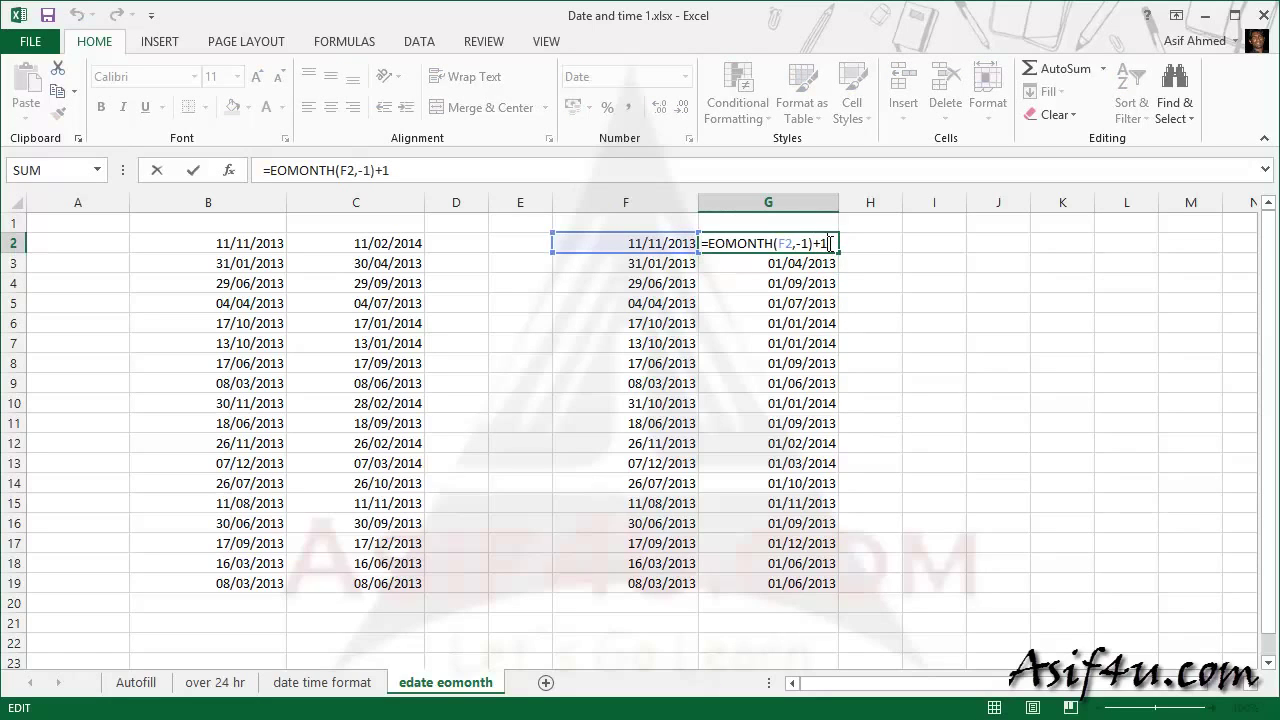
{"action": "key", "text": "BackSpace"}
{"action": "key", "text": "Return"}
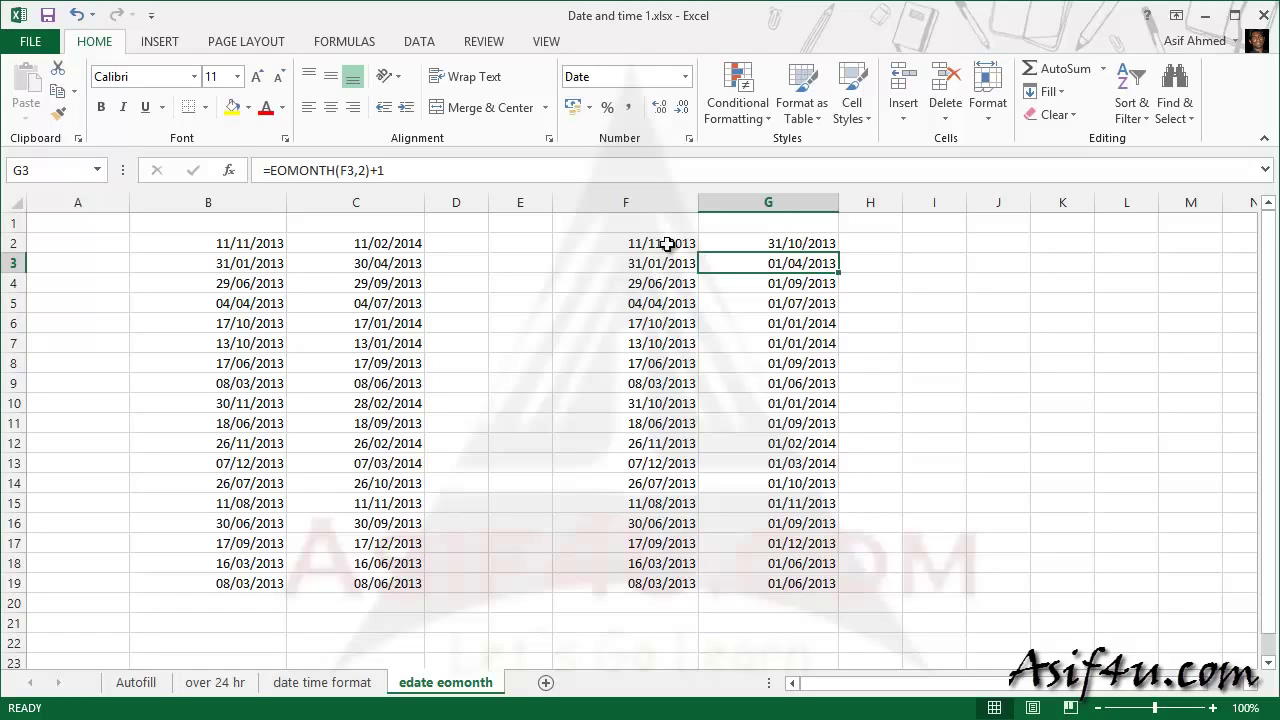
Step: Review the column F source dates and G2's formula without changing anything
{"action": "left_click_drag", "start_coordinate": [666, 244], "coordinate": [652, 588]}
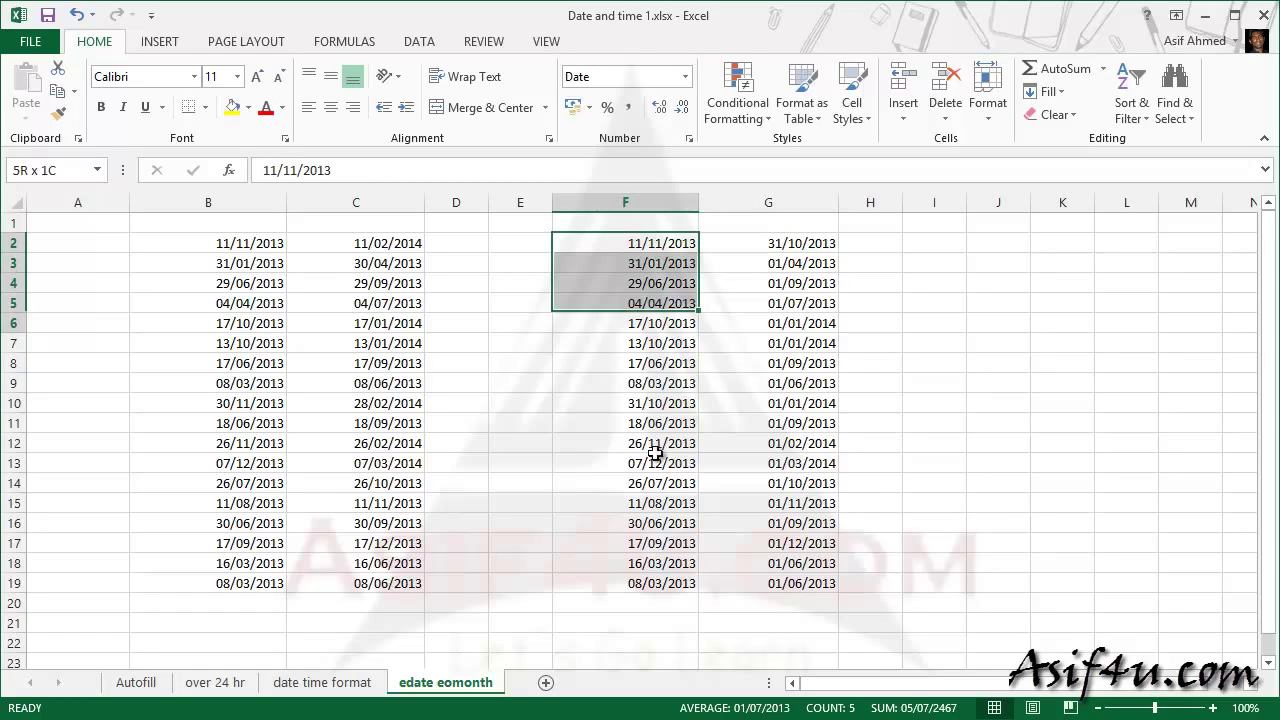
{"action": "left_click", "coordinate": [820, 242]}
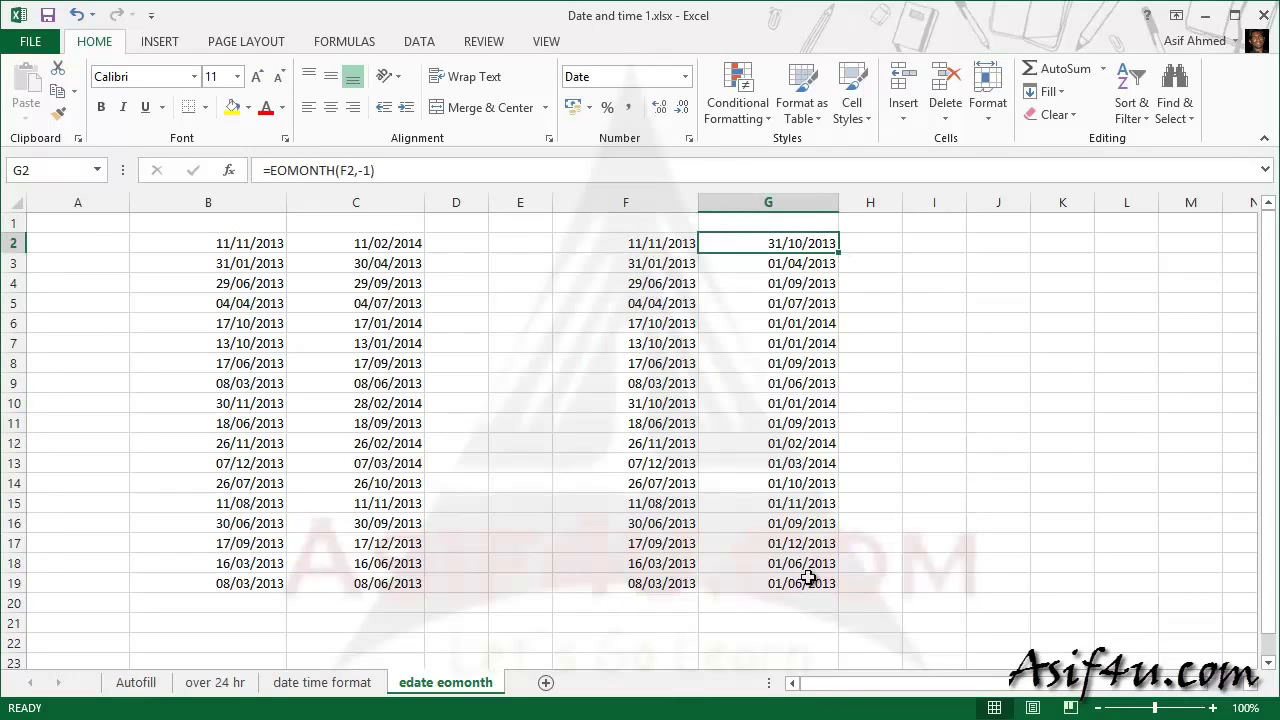
{"action": "double_click", "coordinate": [790, 243]}
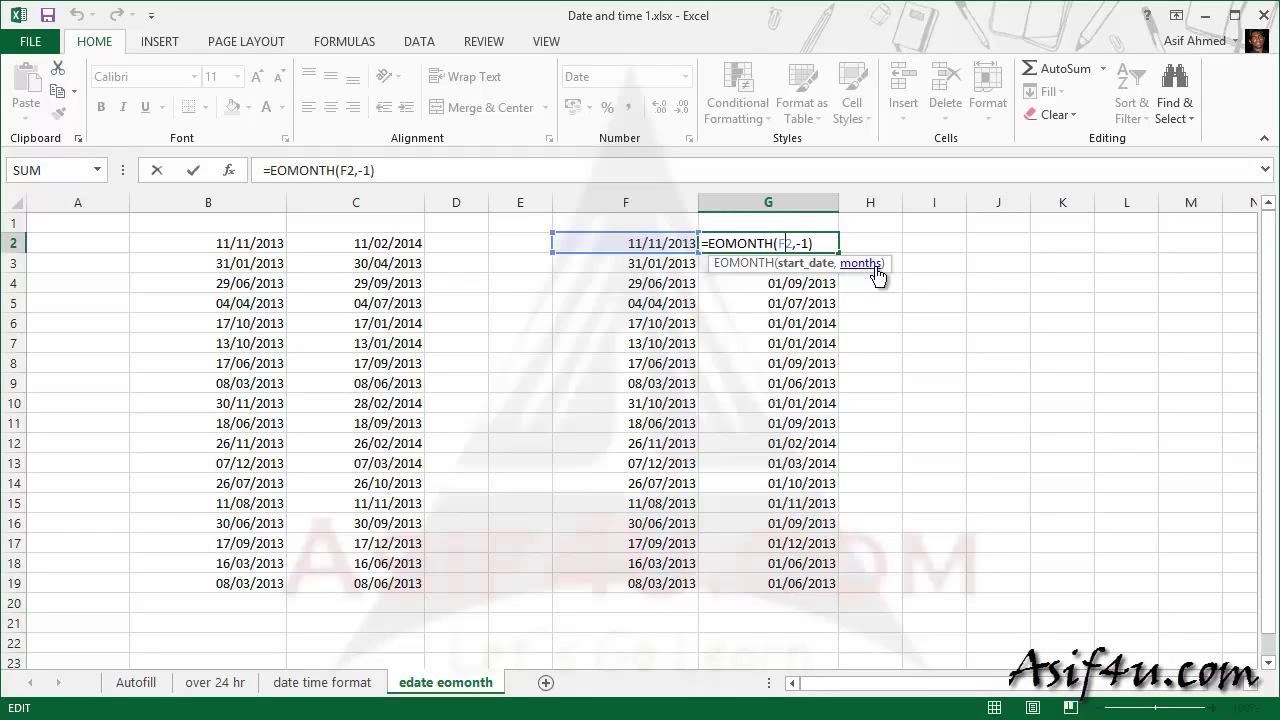
{"action": "key", "text": "Escape"}
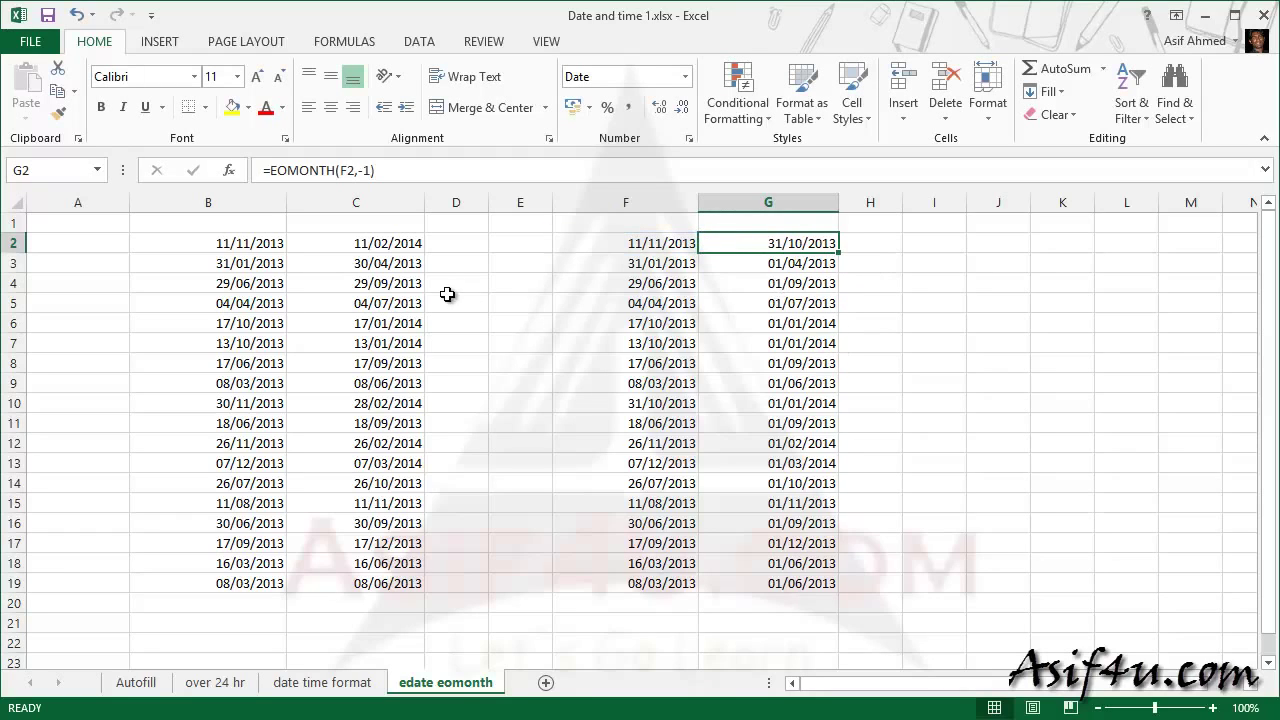